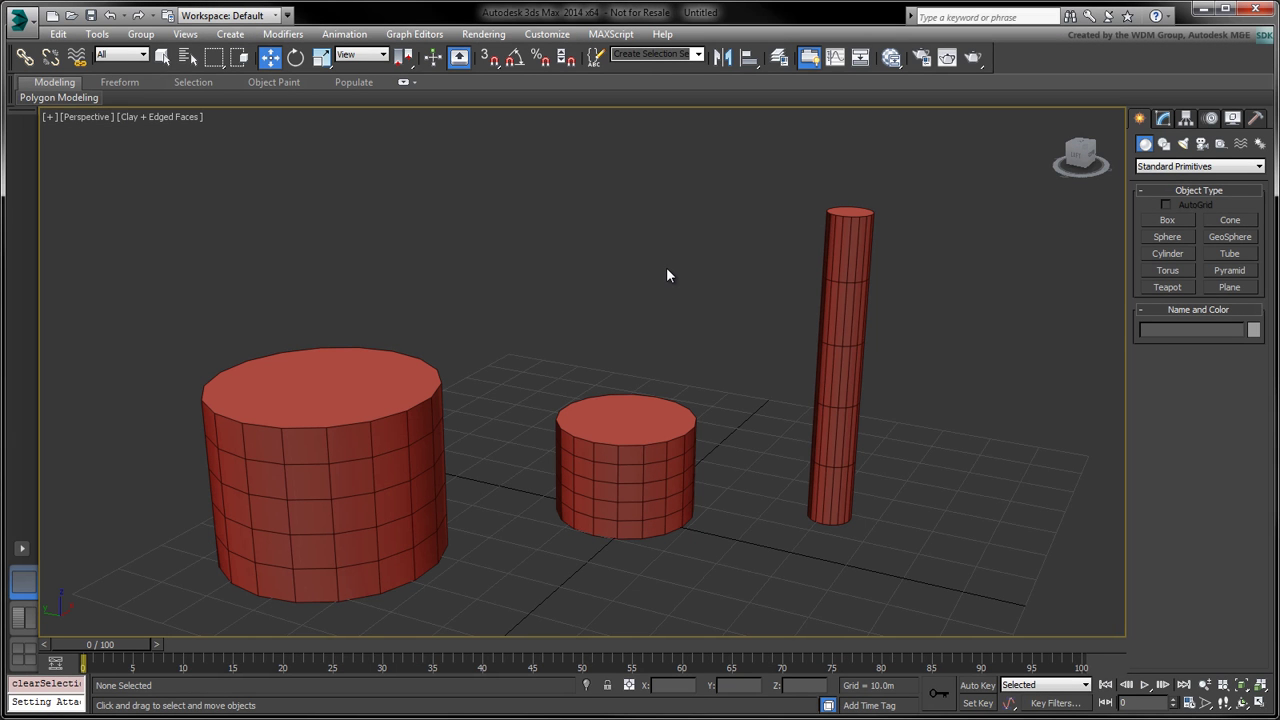
Give the middle cylinder an Attachment Constraint targeting the large cylinder
{"action": "left_click", "coordinate": [628, 422]}
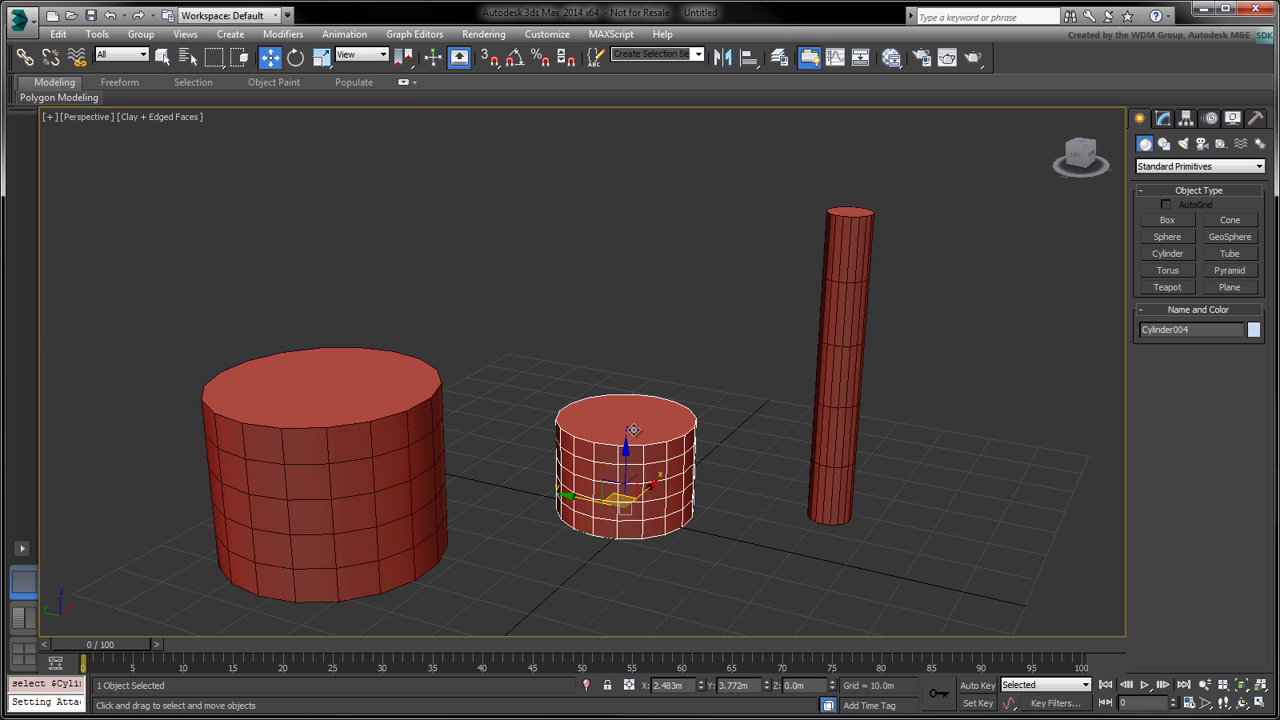
{"action": "left_click", "coordinate": [344, 34]}
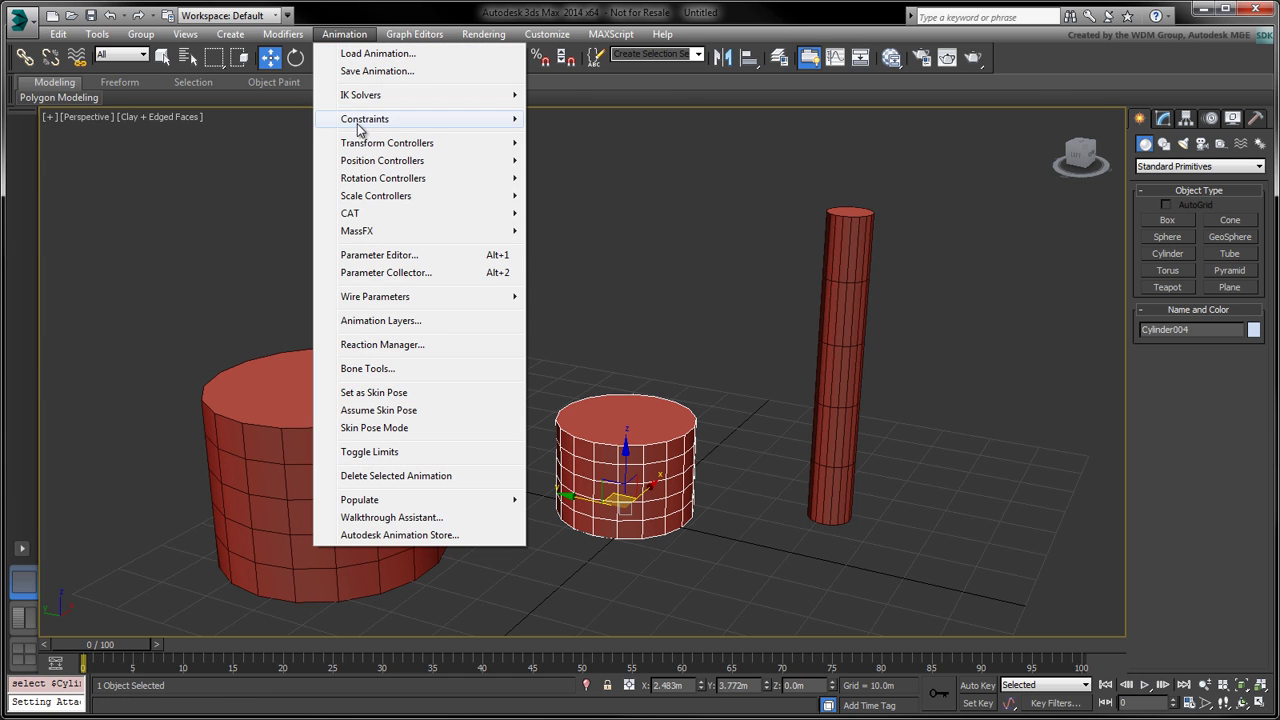
{"action": "mouse_move", "coordinate": [397, 125]}
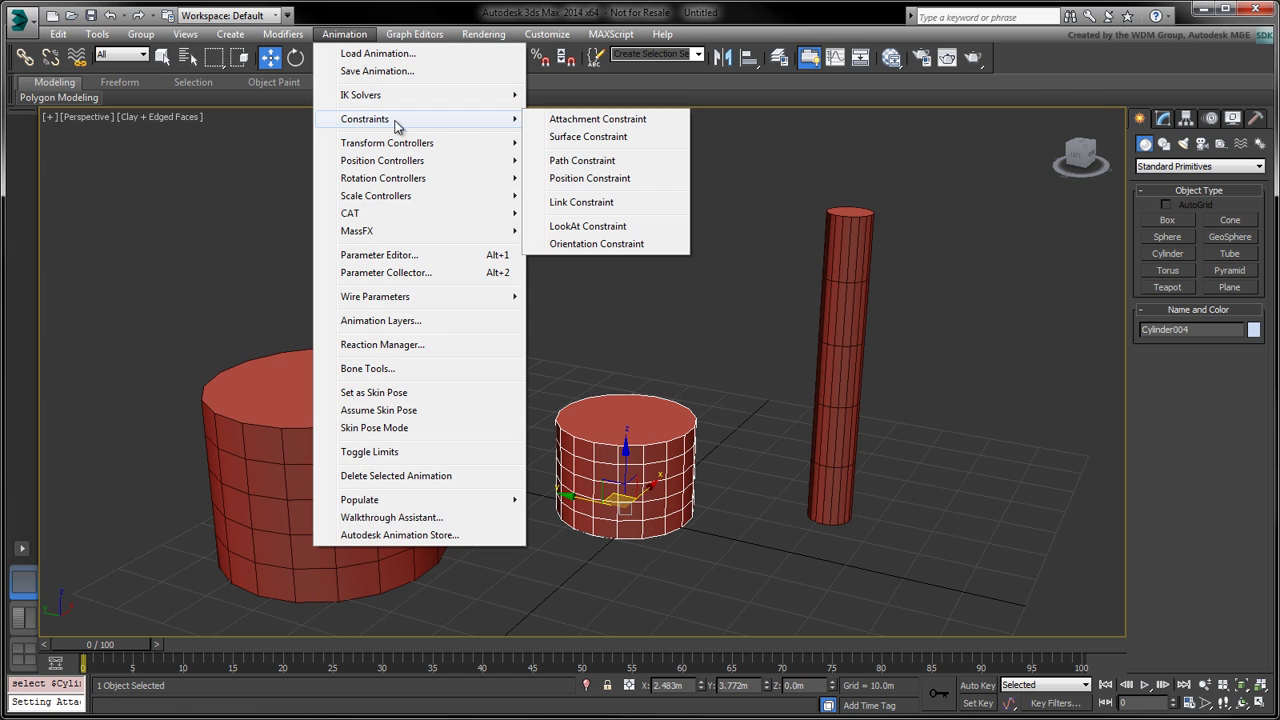
{"action": "left_click", "coordinate": [567, 123]}
{"action": "left_click", "coordinate": [390, 392]}
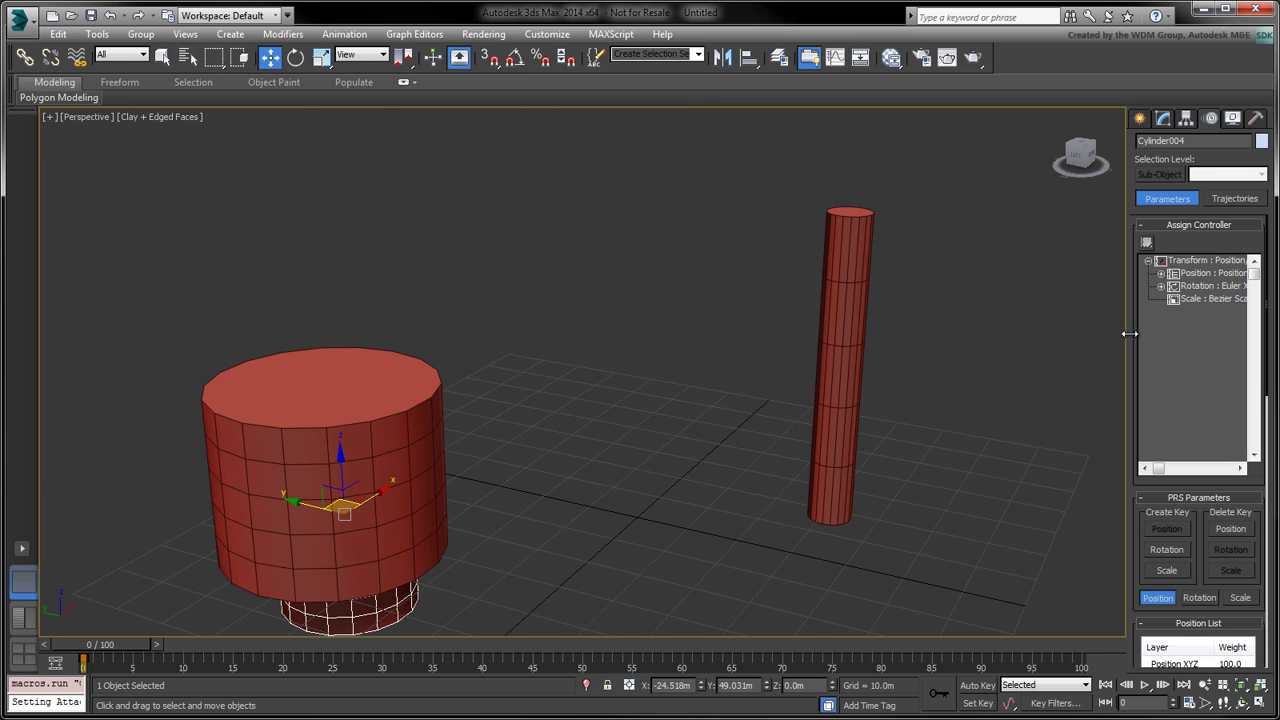
Use Set Position to slide the middle cylinder onto the large cylinder's top at face 216
{"action": "left_click_drag", "start_coordinate": [1122, 330], "coordinate": [1075, 340]}
{"action": "left_click", "coordinate": [1194, 651]}
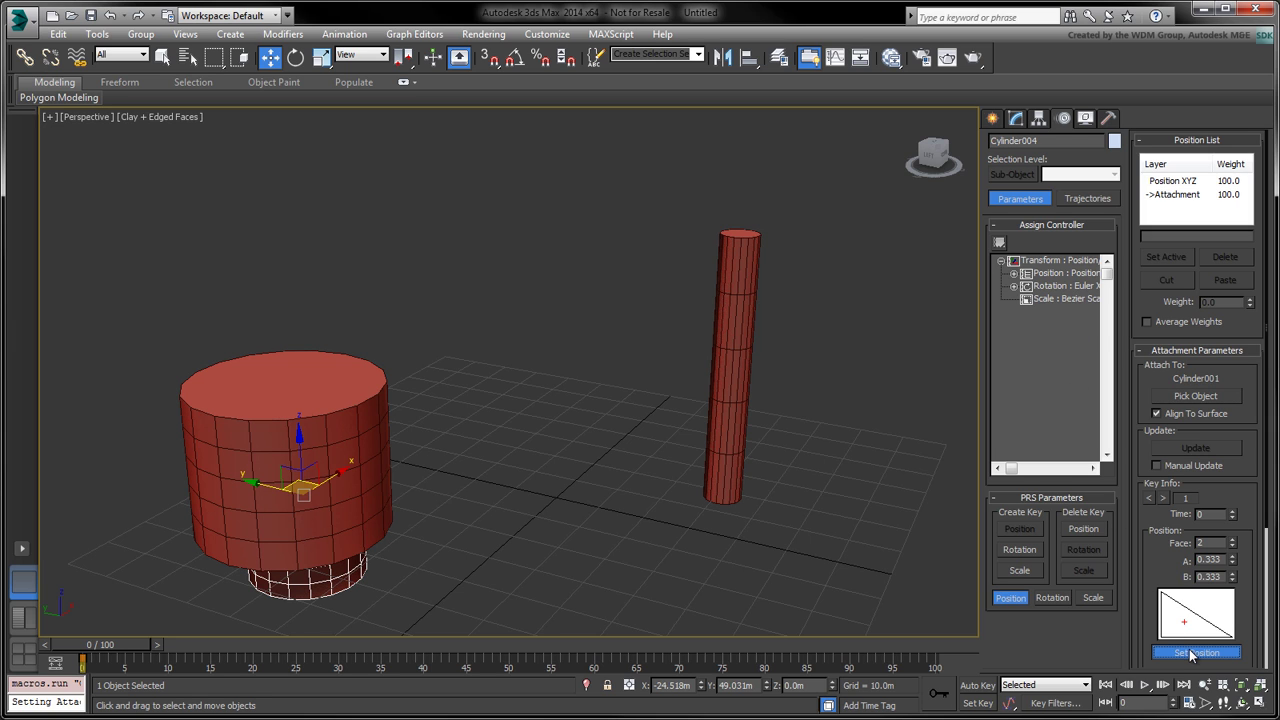
{"action": "left_click_drag", "start_coordinate": [355, 487], "coordinate": [289, 381]}
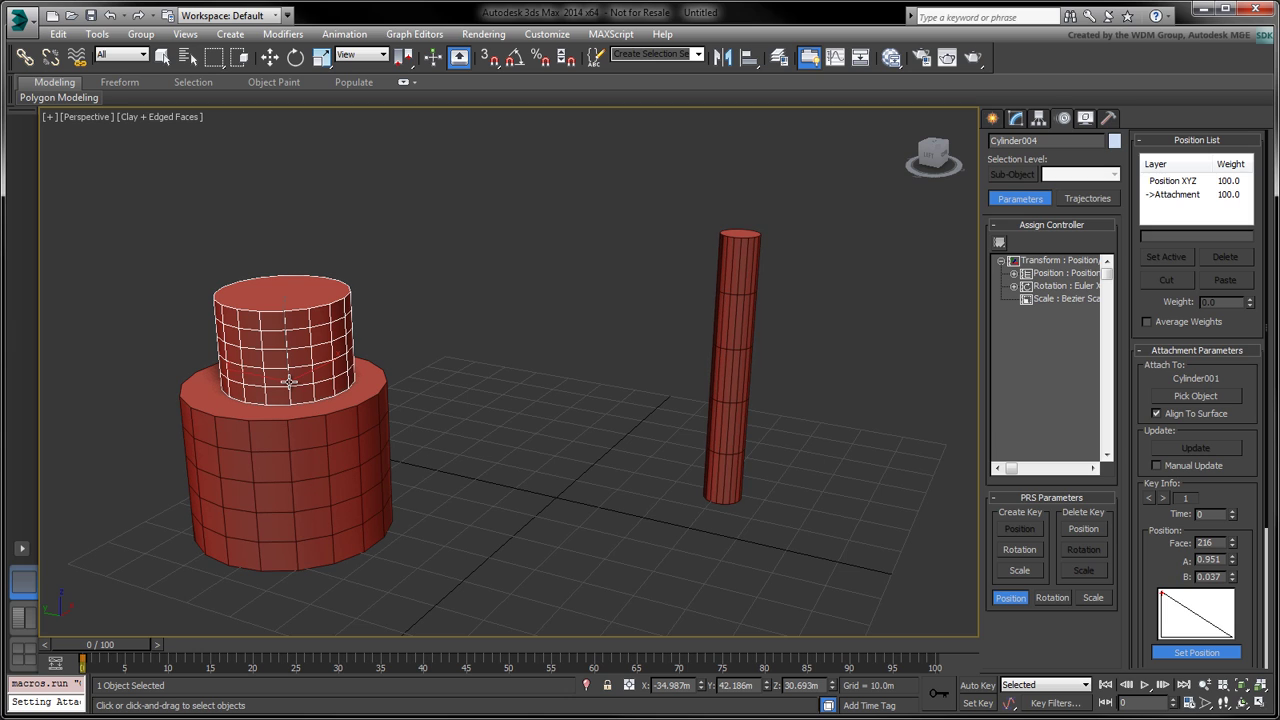
{"action": "left_click", "coordinate": [1190, 652]}
{"action": "left_click", "coordinate": [726, 430]}
Attachment-constrain the tall thin cylinder to the middle cylinder and place it on its top
{"action": "left_click", "coordinate": [335, 36]}
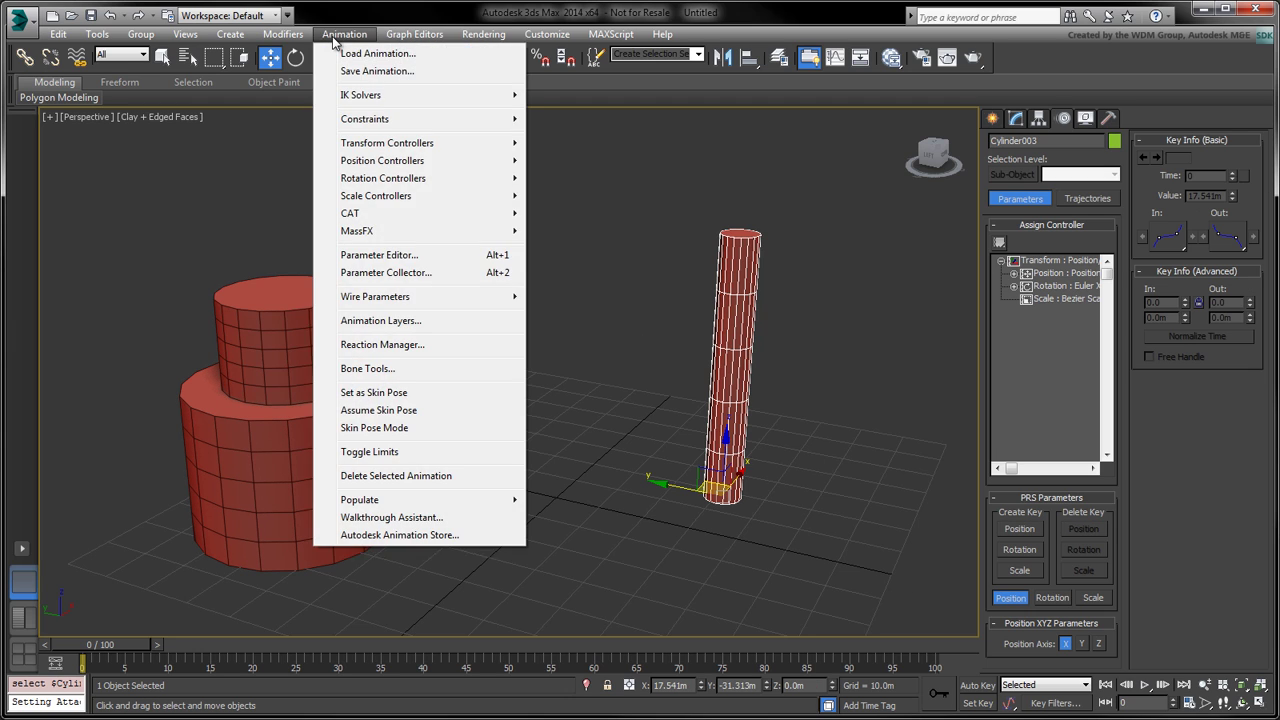
{"action": "mouse_move", "coordinate": [408, 120]}
{"action": "left_click", "coordinate": [582, 122]}
{"action": "left_click", "coordinate": [293, 318]}
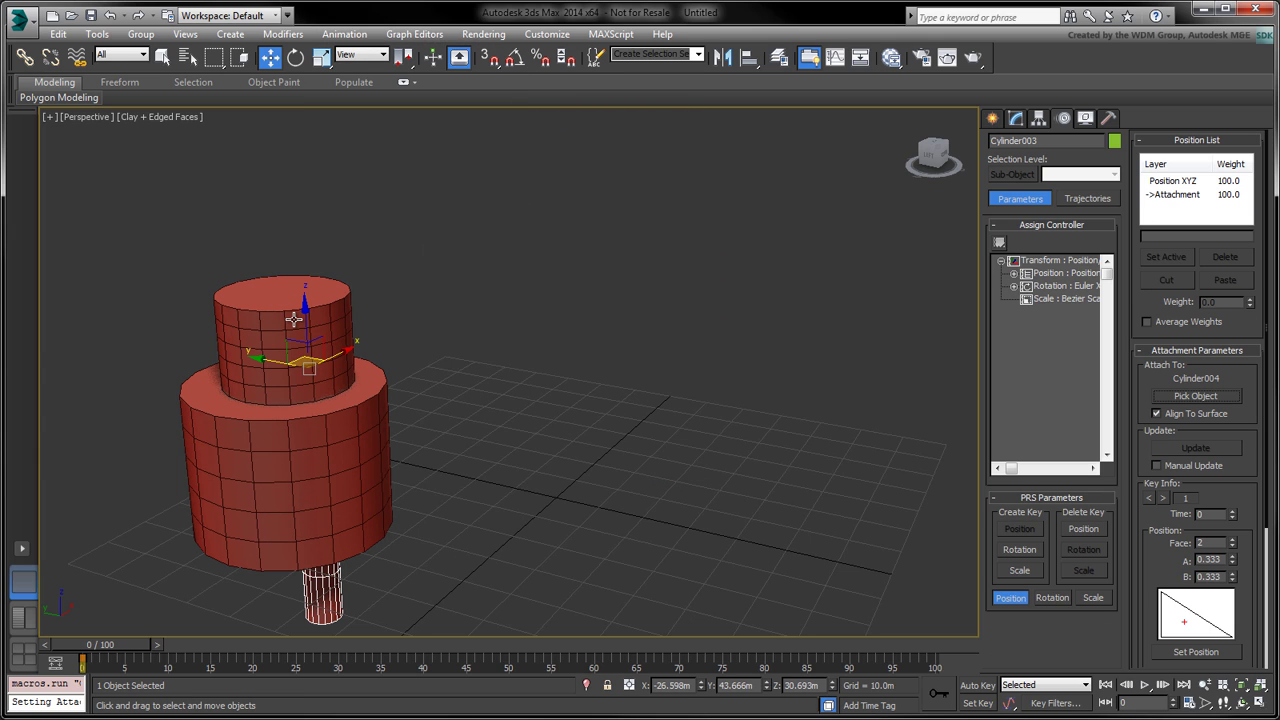
{"action": "left_click", "coordinate": [1190, 652]}
{"action": "left_click", "coordinate": [282, 290]}
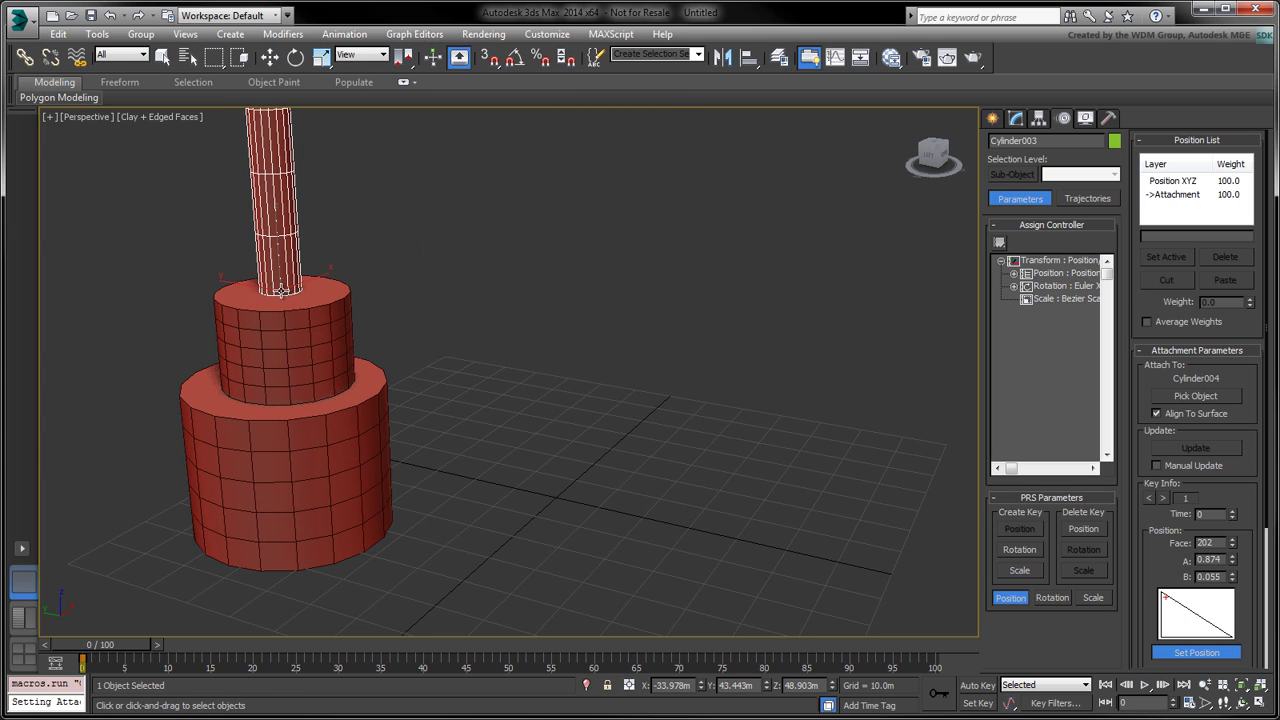
{"action": "left_click", "coordinate": [1199, 653]}
Move the whole three-tier cylinder stack to the right
{"action": "scroll", "coordinate": [552, 461], "scroll_direction": "down", "scroll_amount": 3}
{"action": "scroll", "coordinate": [534, 508], "scroll_direction": "down", "scroll_amount": 2}
{"action": "left_click", "coordinate": [380, 505]}
{"action": "left_click_drag", "start_coordinate": [428, 510], "coordinate": [690, 433]}
{"action": "left_click", "coordinate": [690, 433]}
Set the middle cylinder's height to 28.954m and the base cylinder's to 24.554m
{"action": "left_click", "coordinate": [505, 400]}
{"action": "left_click", "coordinate": [1017, 118]}
{"action": "mouse_move", "coordinate": [1108, 363]}
{"action": "left_mouse_down"}
{"action": "mouse_move", "coordinate": [1108, 300]}
{"action": "mouse_move", "coordinate": [1108, 400]}
{"action": "mouse_move", "coordinate": [1108, 370]}
{"action": "left_mouse_up"}
{"action": "left_click", "coordinate": [591, 513]}
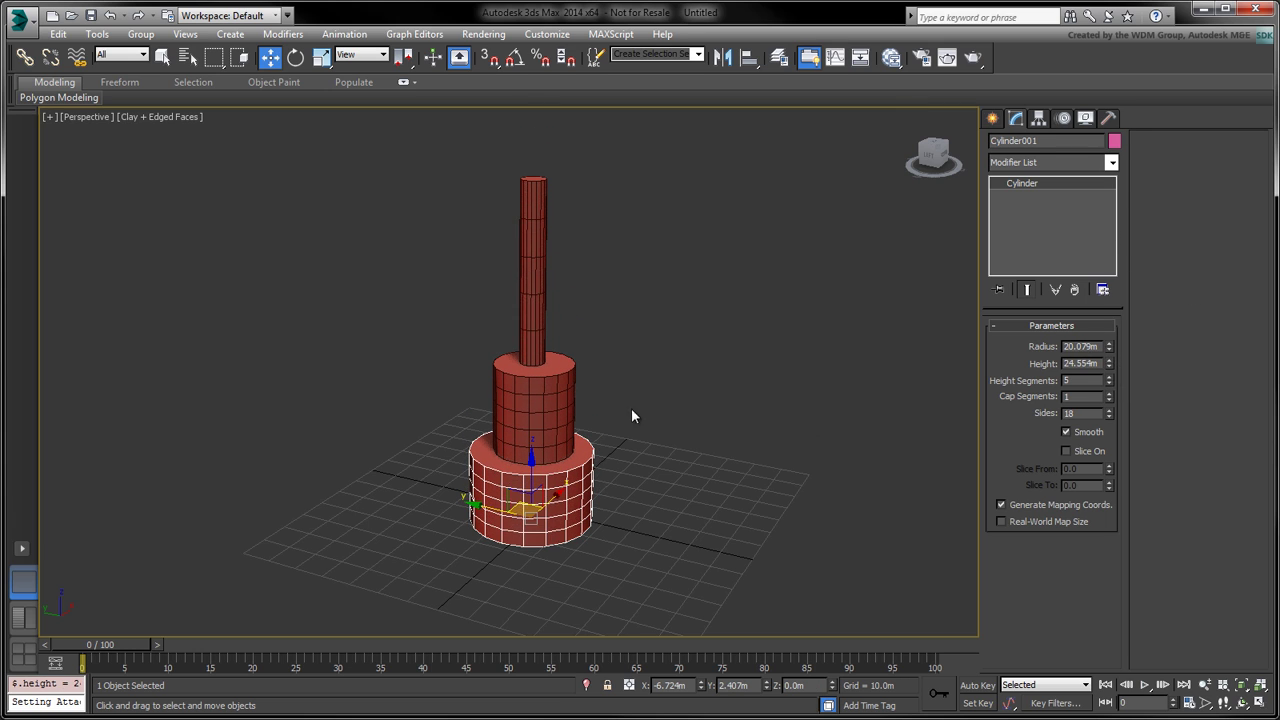
{"action": "left_click", "coordinate": [689, 416]}
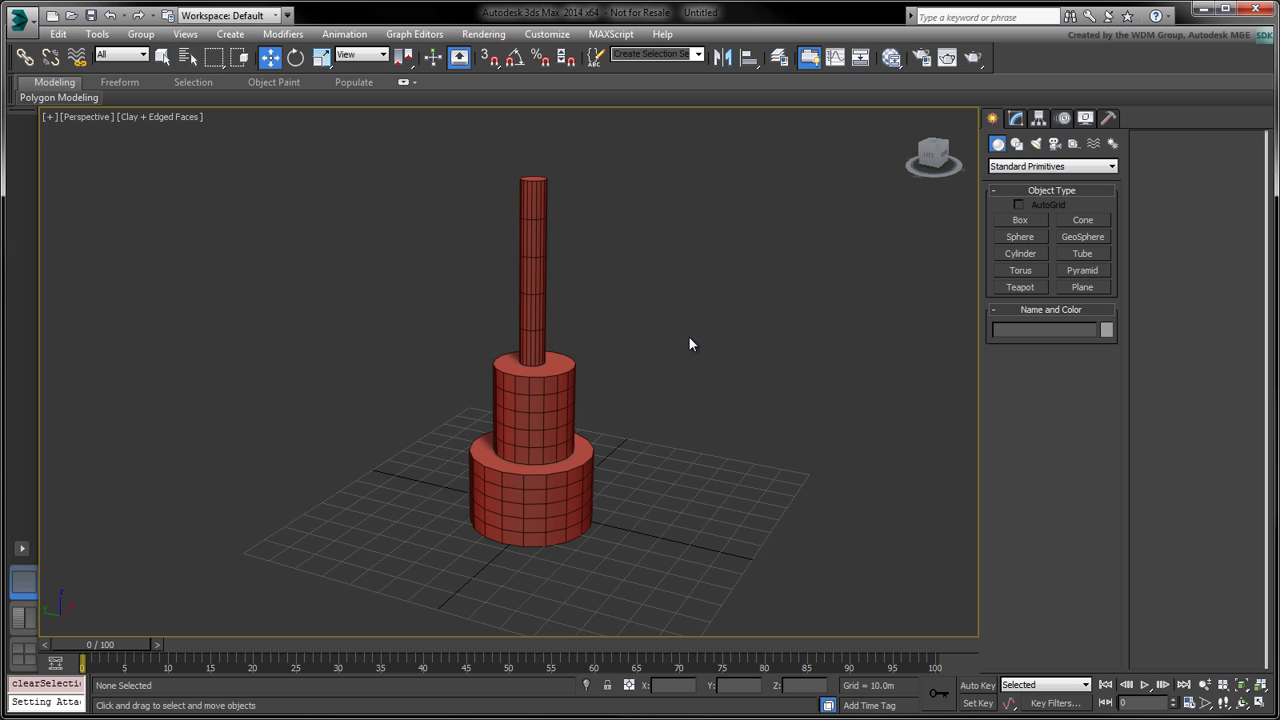
{"action": "left_click", "coordinate": [529, 294]}
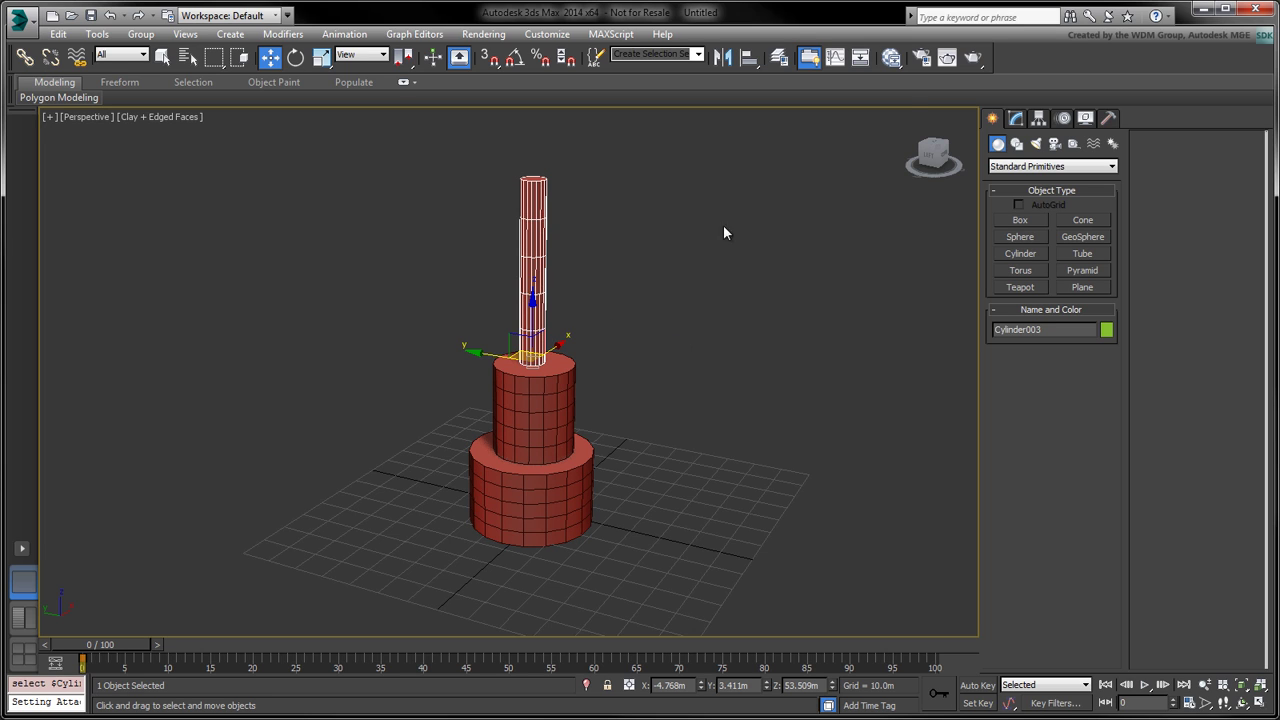
{"action": "left_click", "coordinate": [1066, 118]}
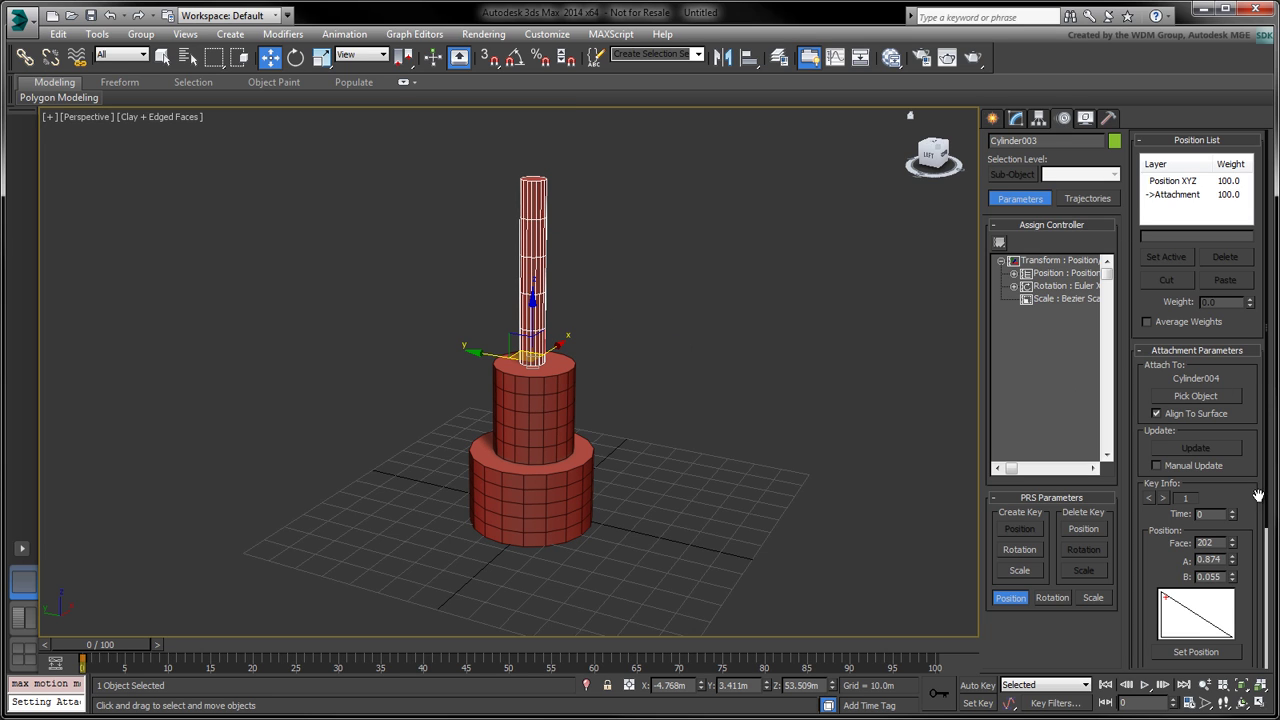
{"action": "left_click_drag", "start_coordinate": [1259, 496], "coordinate": [1248, 393]}
{"action": "left_click_drag", "start_coordinate": [1232, 442], "coordinate": [1212, 596]}
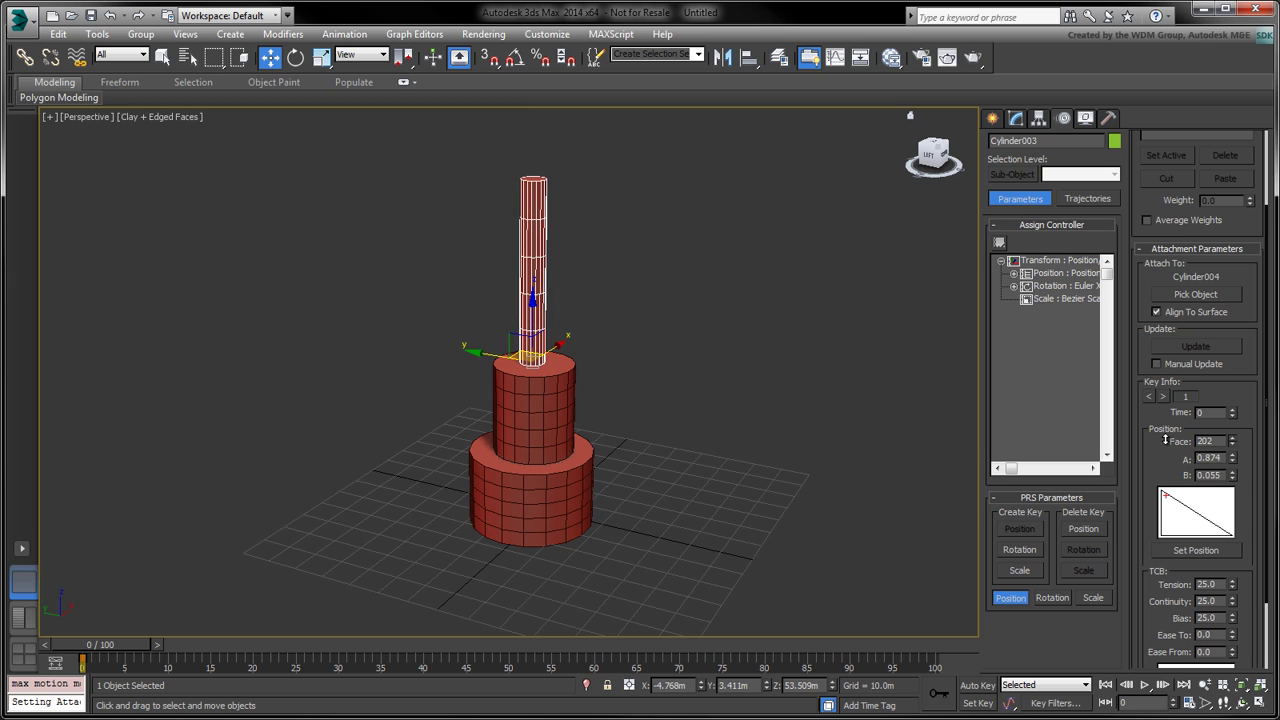
{"action": "left_click", "coordinate": [717, 352]}
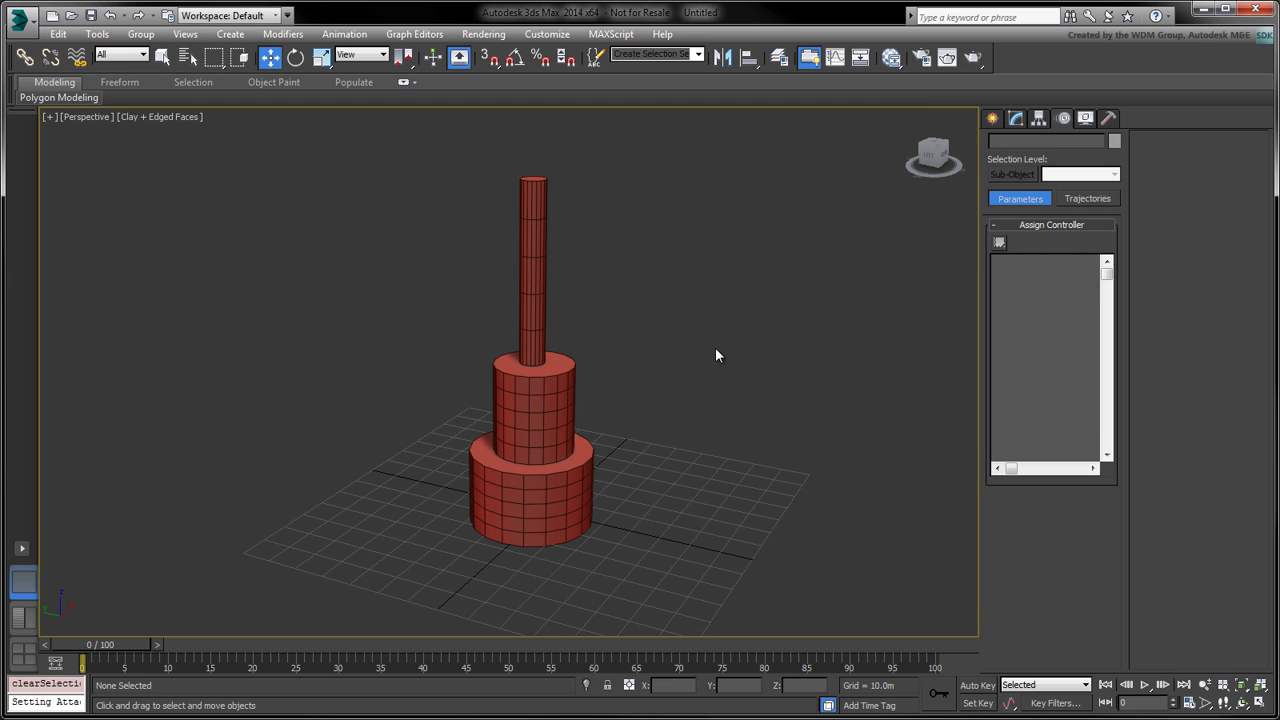
Convert the middle cylinder to an Editable Mesh, select its edges, then exit edge mode
{"action": "left_click", "coordinate": [533, 387]}
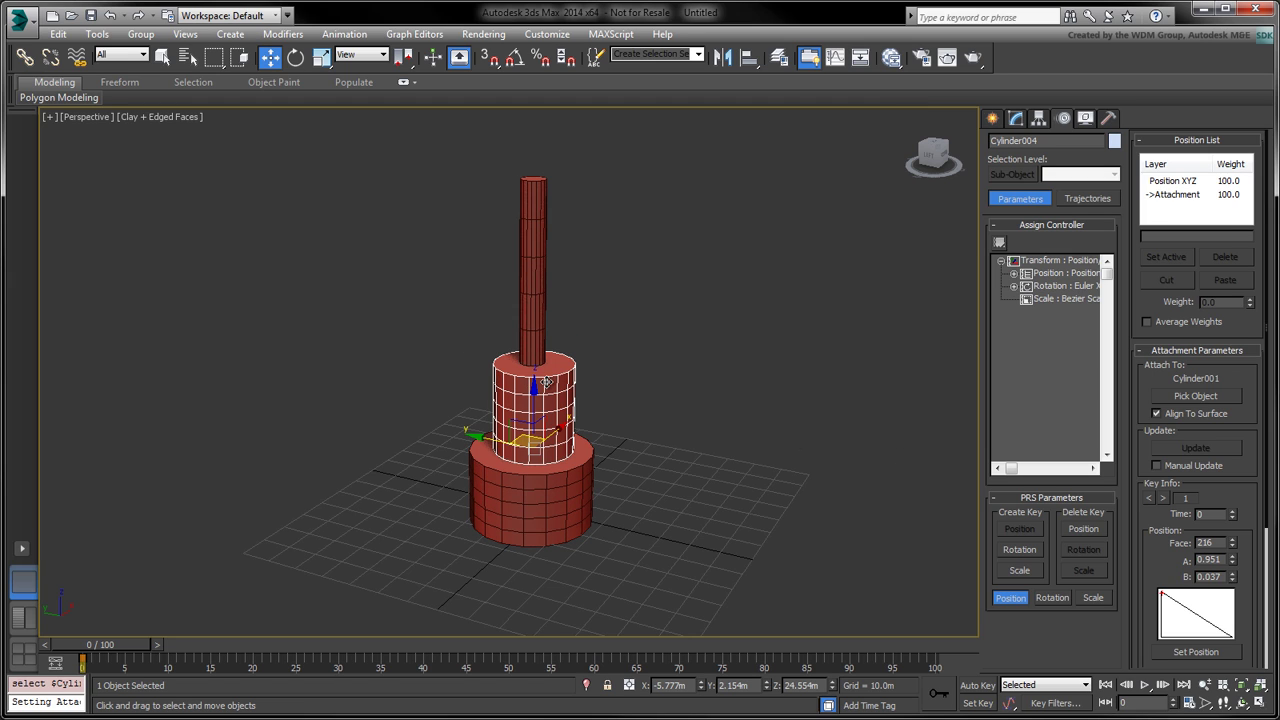
{"action": "right_click", "coordinate": [616, 349]}
{"action": "mouse_move", "coordinate": [645, 494]}
{"action": "left_click", "coordinate": [780, 493]}
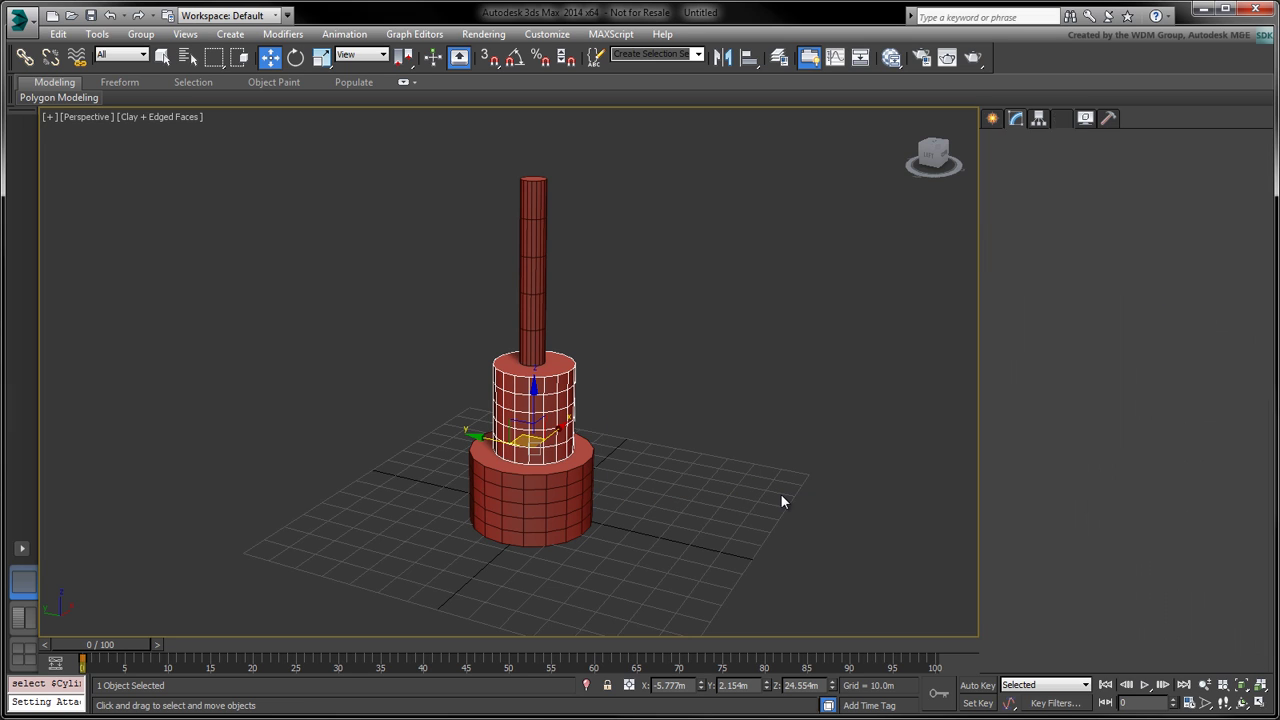
{"action": "left_click", "coordinate": [1029, 349]}
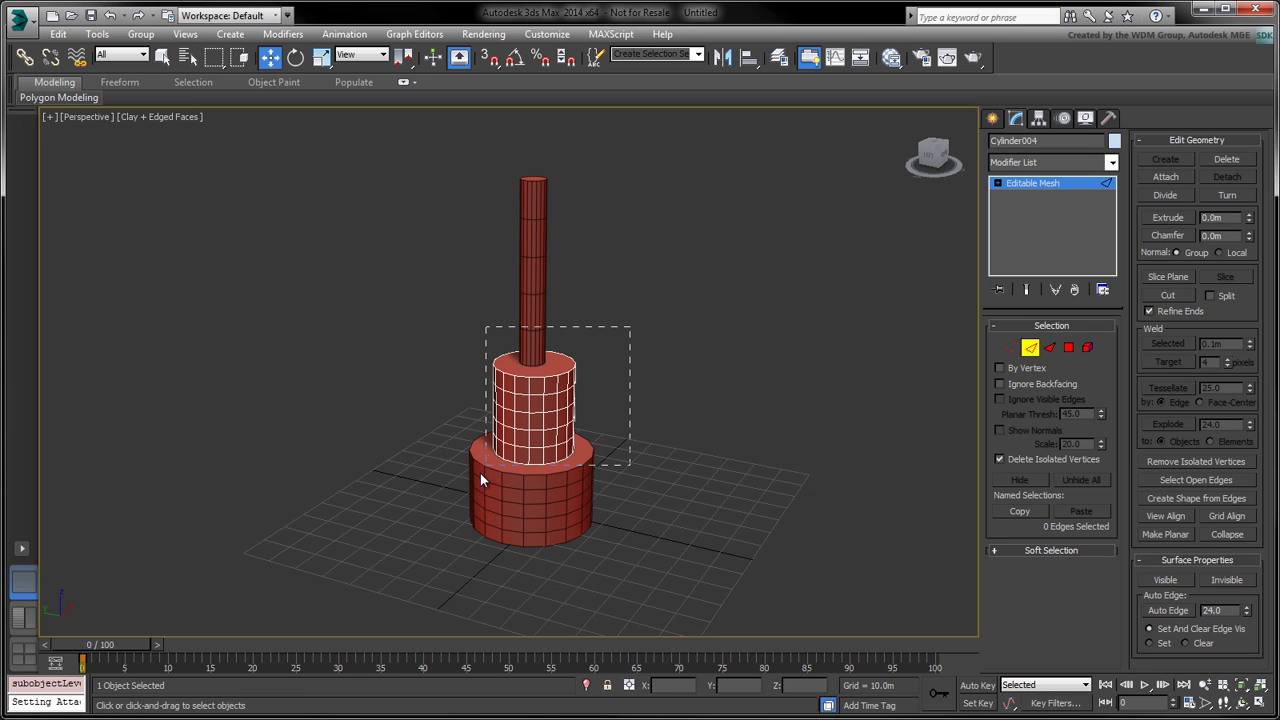
{"action": "left_click_drag", "start_coordinate": [489, 462], "coordinate": [460, 485]}
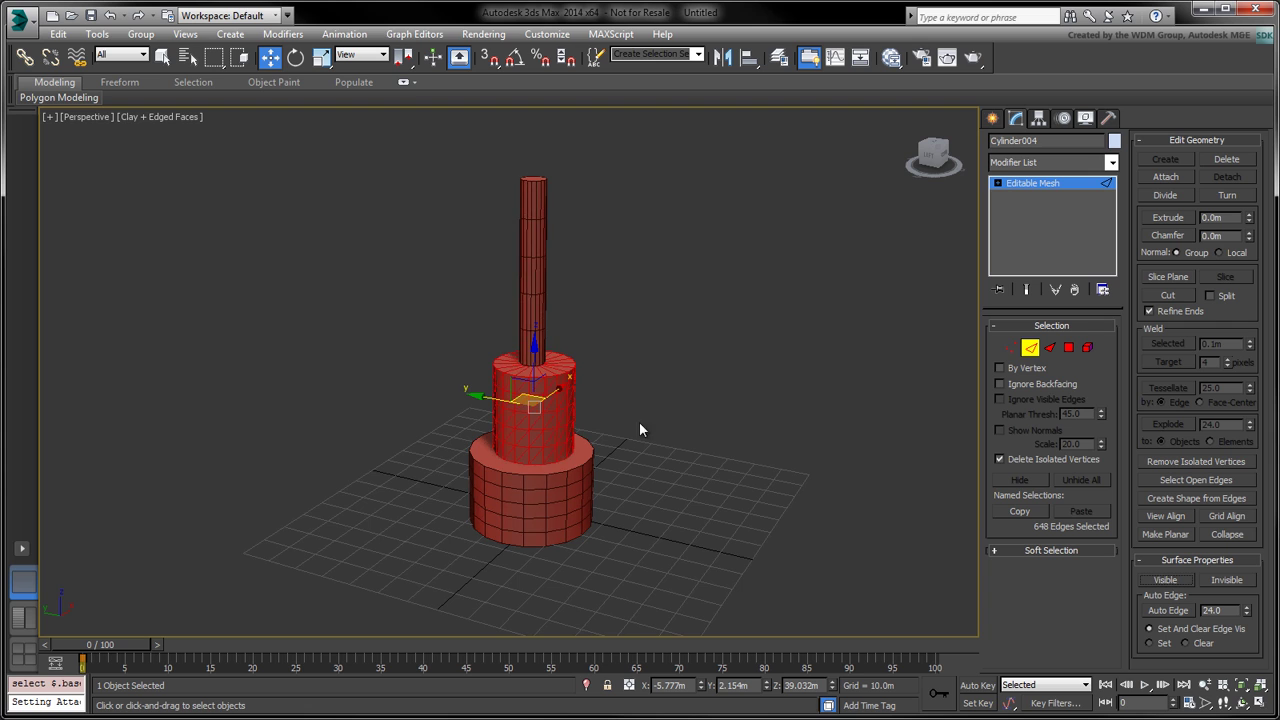
{"action": "scroll", "coordinate": [600, 287], "scroll_direction": "up", "scroll_amount": 5}
{"action": "left_click", "coordinate": [607, 243]}
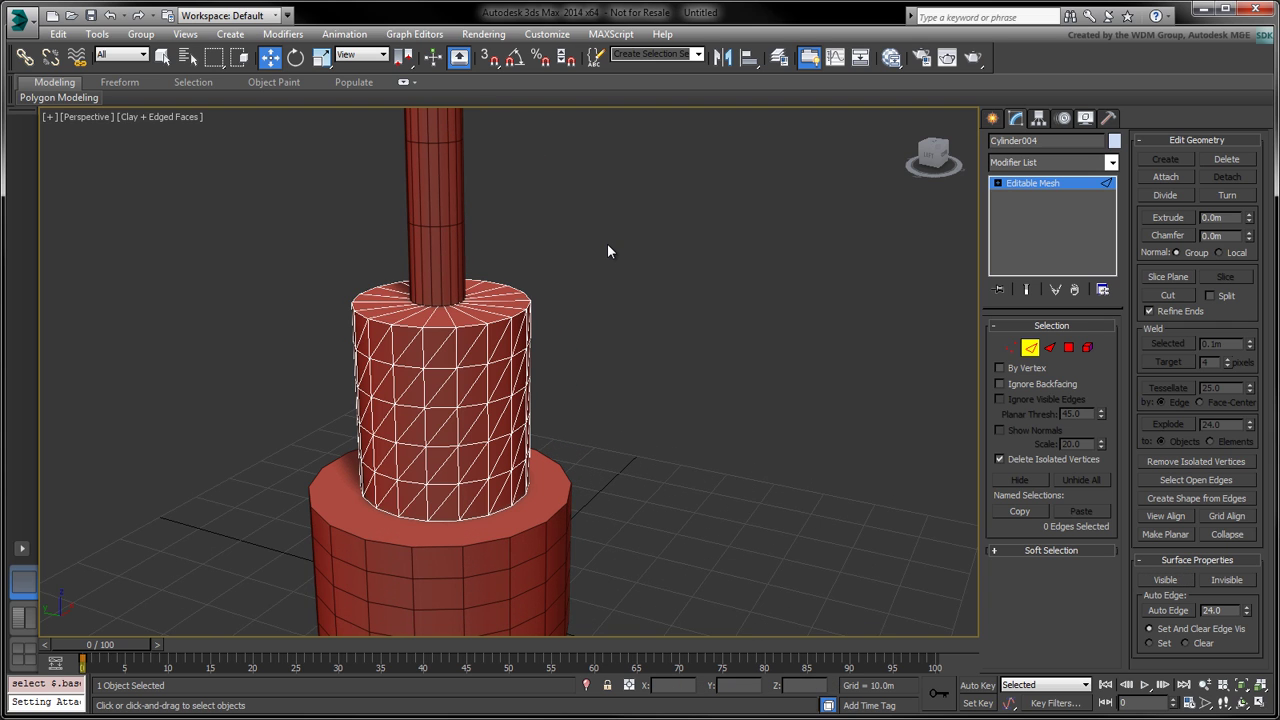
{"action": "left_click", "coordinate": [1029, 349]}
Change the thin cylinder's attachment Face to 182 so it sticks out sideways
{"action": "left_click", "coordinate": [420, 194]}
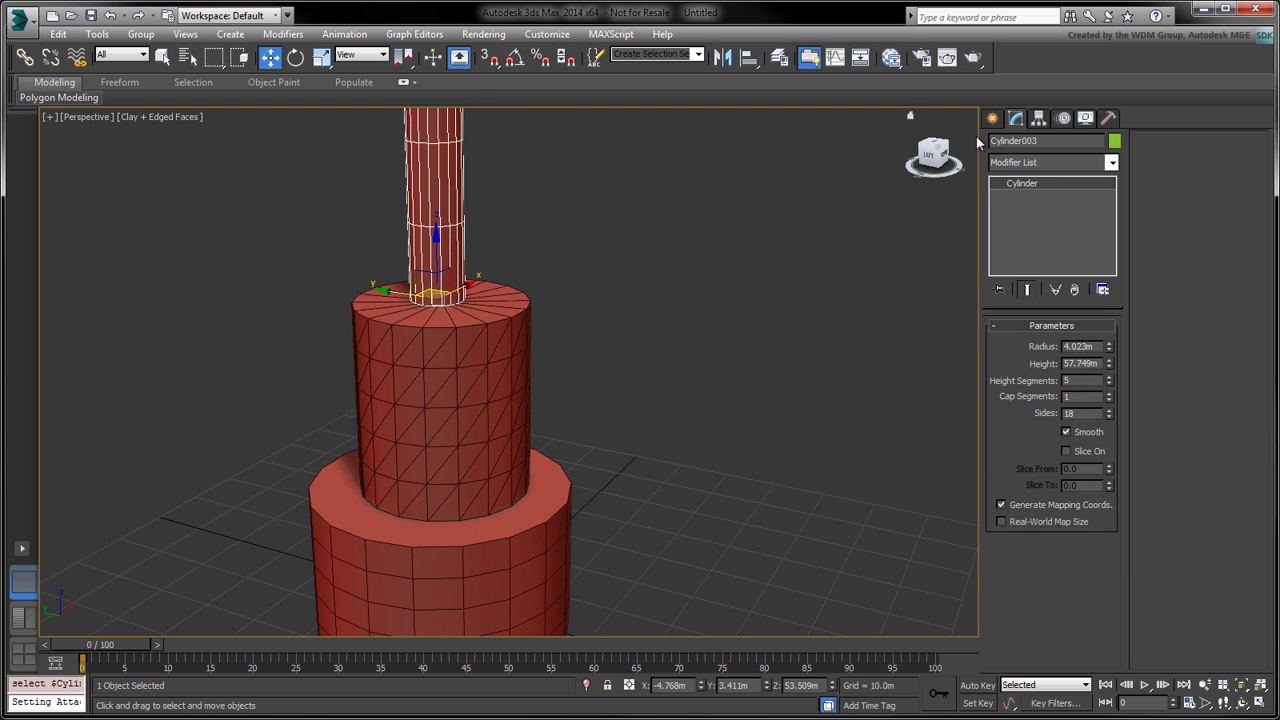
{"action": "left_click", "coordinate": [1062, 119]}
{"action": "left_click_drag", "start_coordinate": [1232, 543], "coordinate": [1214, 34]}
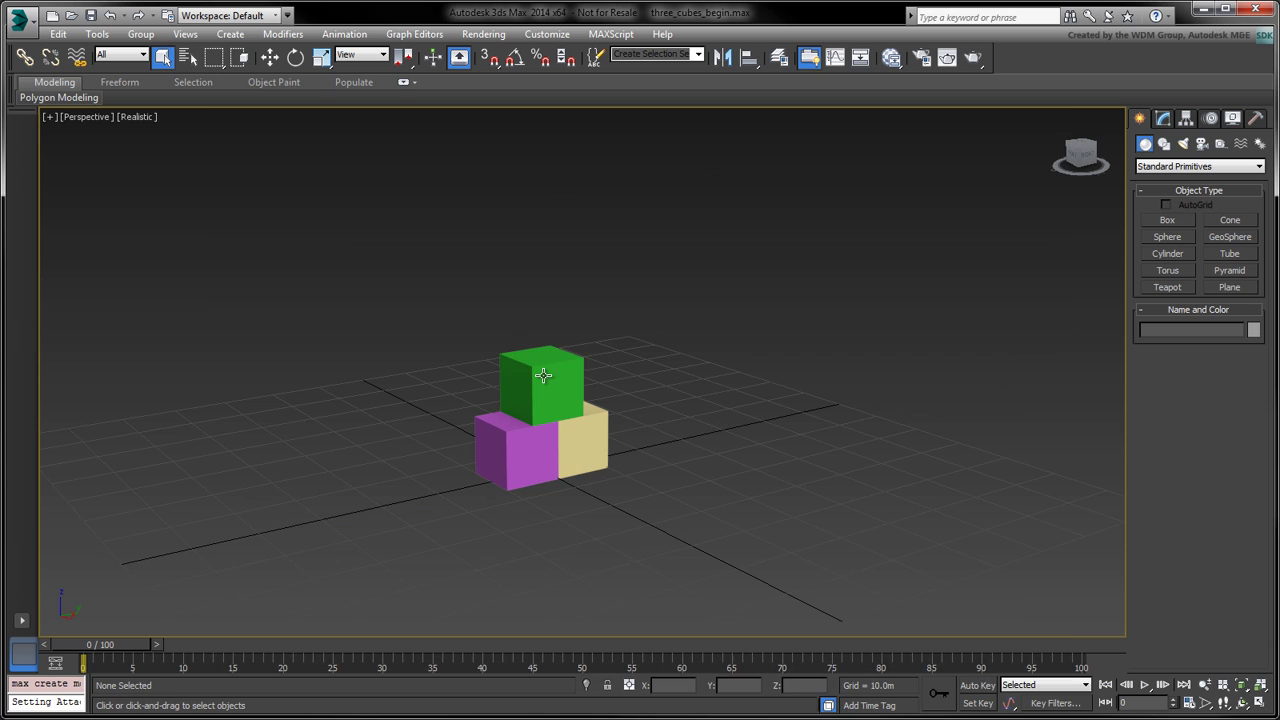
Select the green cube Box003 and show its Motion panel controllers
{"action": "left_click", "coordinate": [543, 375]}
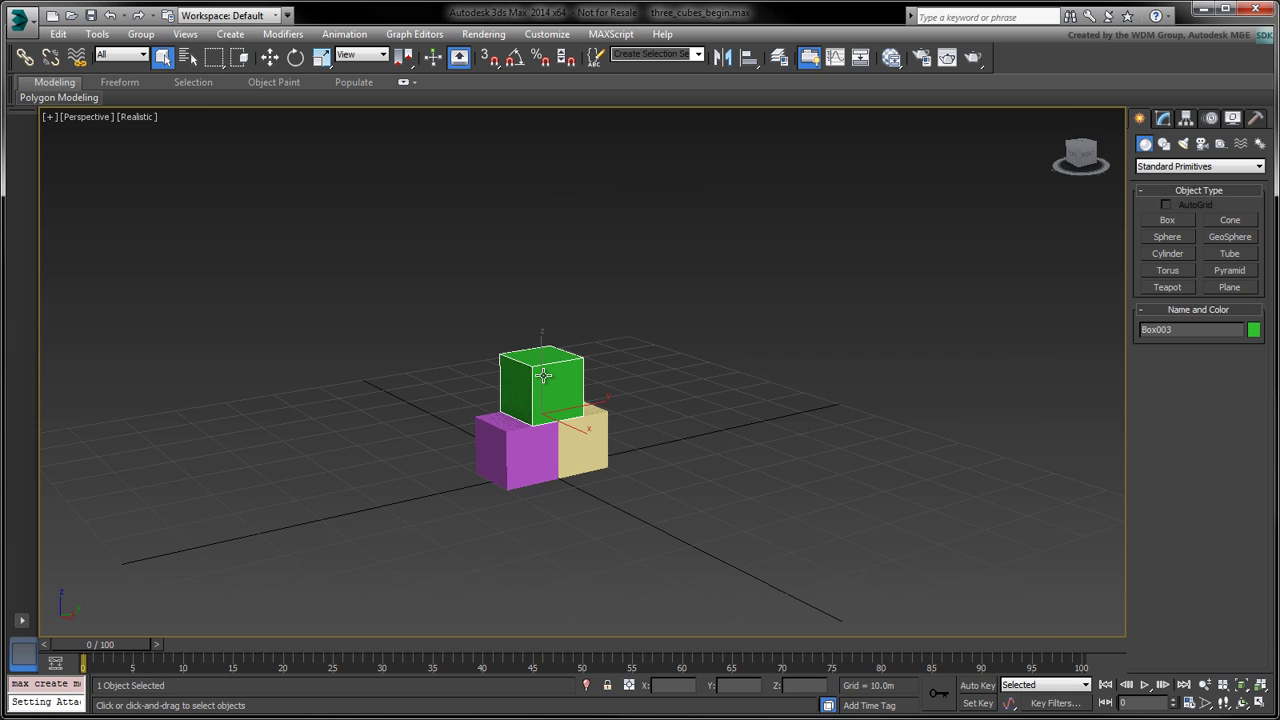
{"action": "left_click", "coordinate": [1210, 118]}
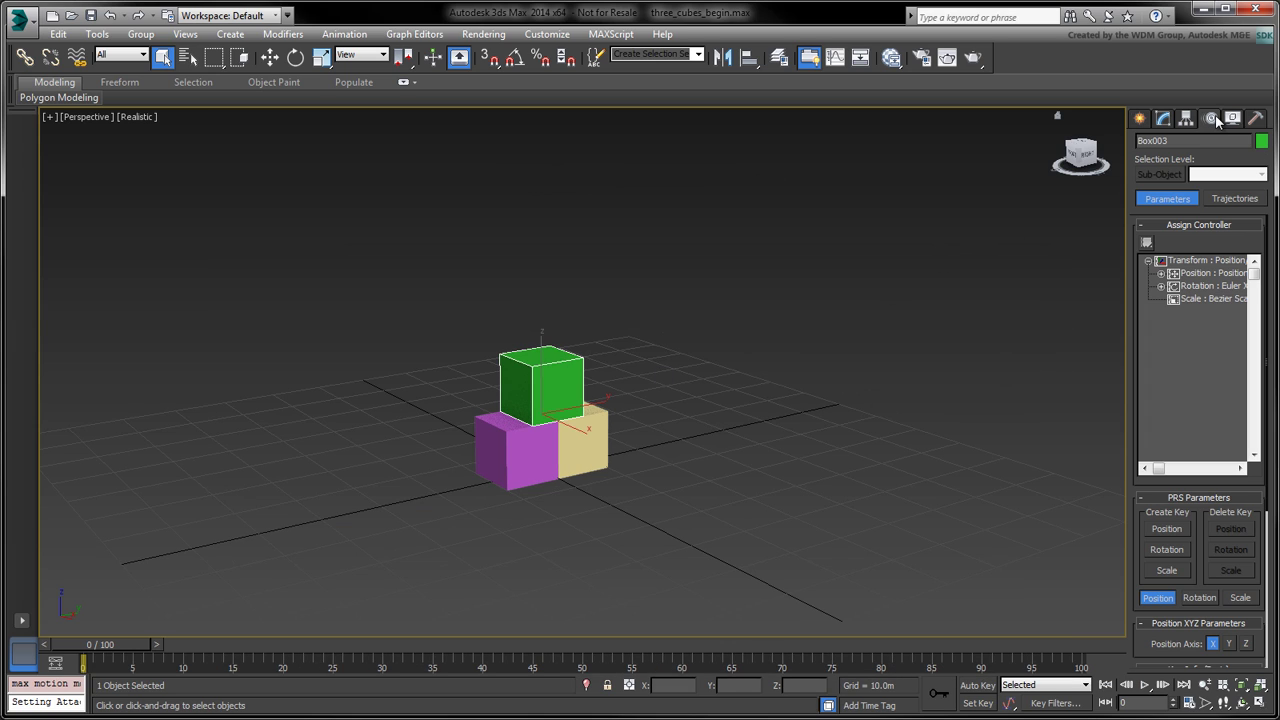
Pick Box003's Z Position Bezier Float track and bring up the Assign Float Controller list
{"action": "left_click", "coordinate": [1161, 273]}
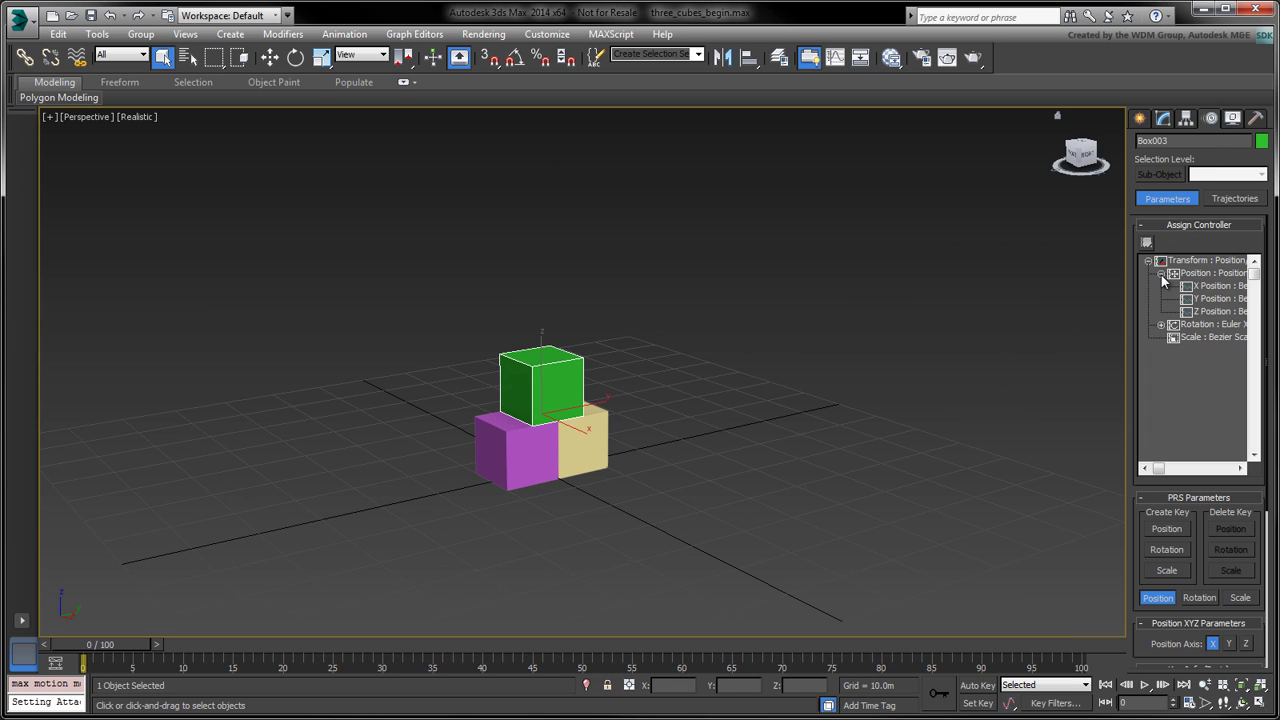
{"action": "left_click_drag", "start_coordinate": [1158, 467], "coordinate": [1185, 467]}
{"action": "left_click", "coordinate": [1167, 312]}
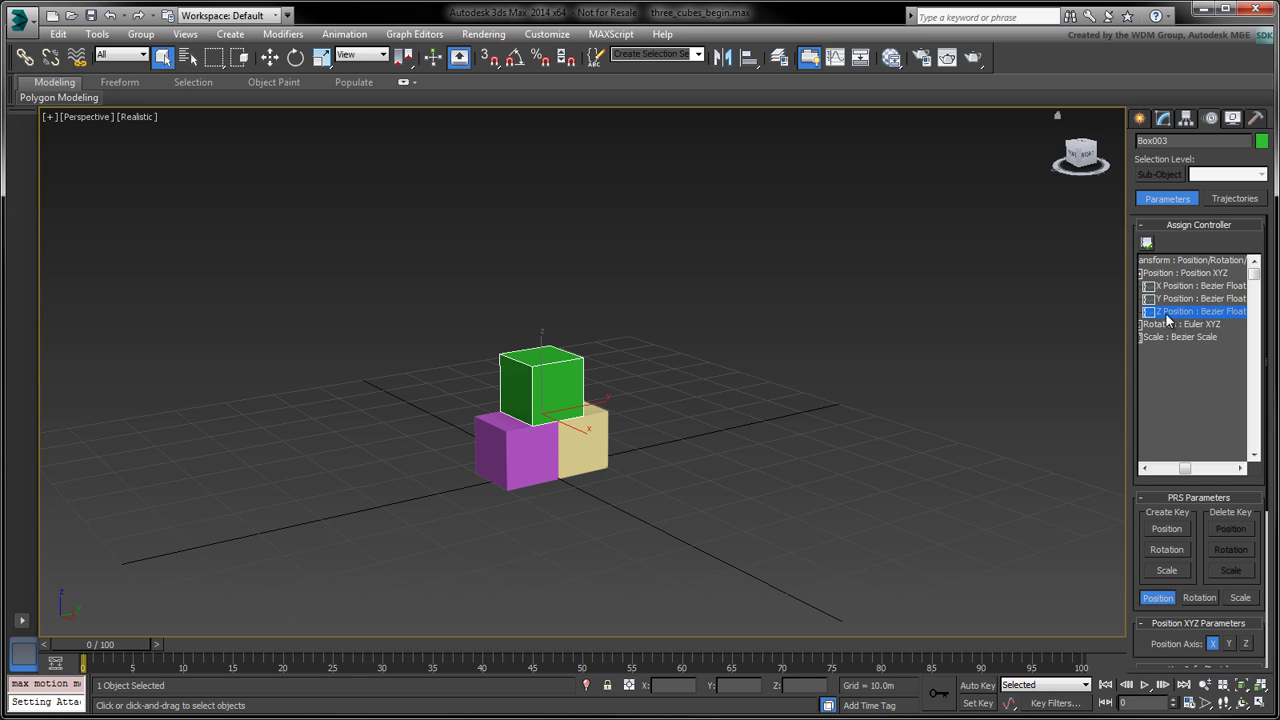
{"action": "left_click", "coordinate": [1146, 243]}
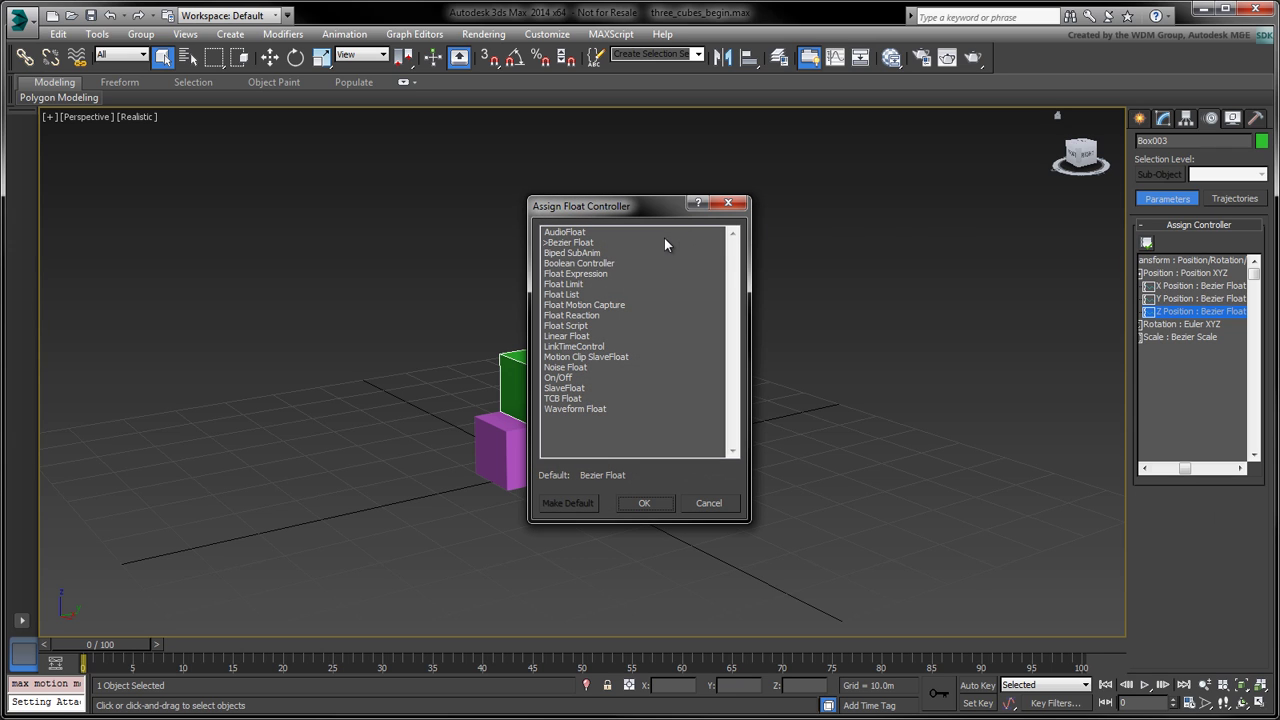
Assign a Float Script controller to the Z Position and move its Script Controller window aside
{"action": "left_click", "coordinate": [572, 326]}
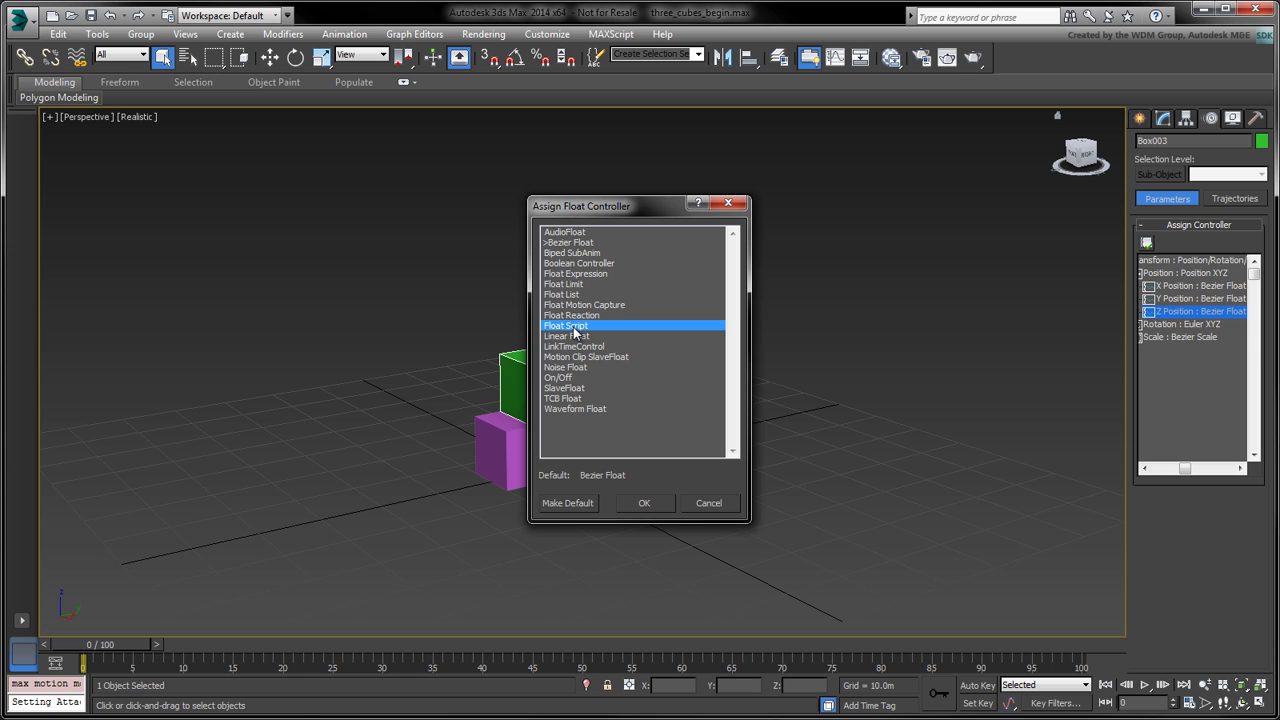
{"action": "left_click", "coordinate": [644, 503]}
{"action": "middle_click_drag", "start_coordinate": [687, 499], "coordinate": [580, 508]}
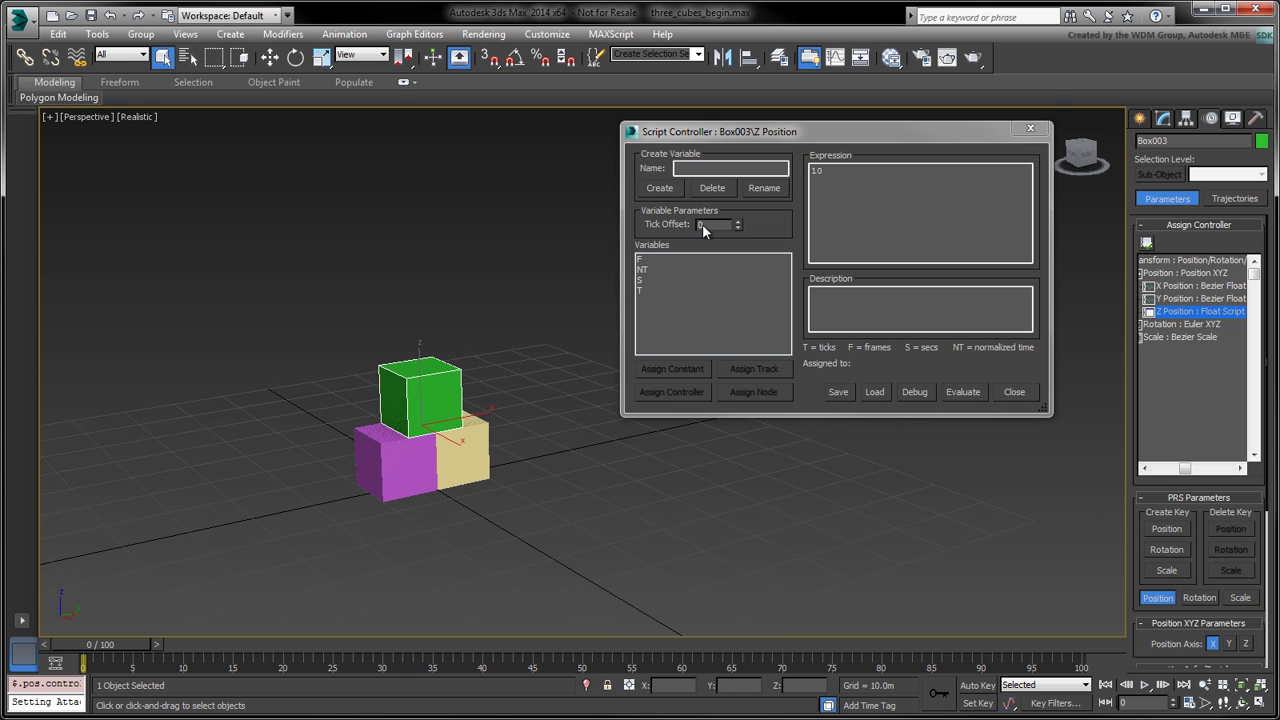
{"action": "left_click_drag", "start_coordinate": [723, 131], "coordinate": [726, 205]}
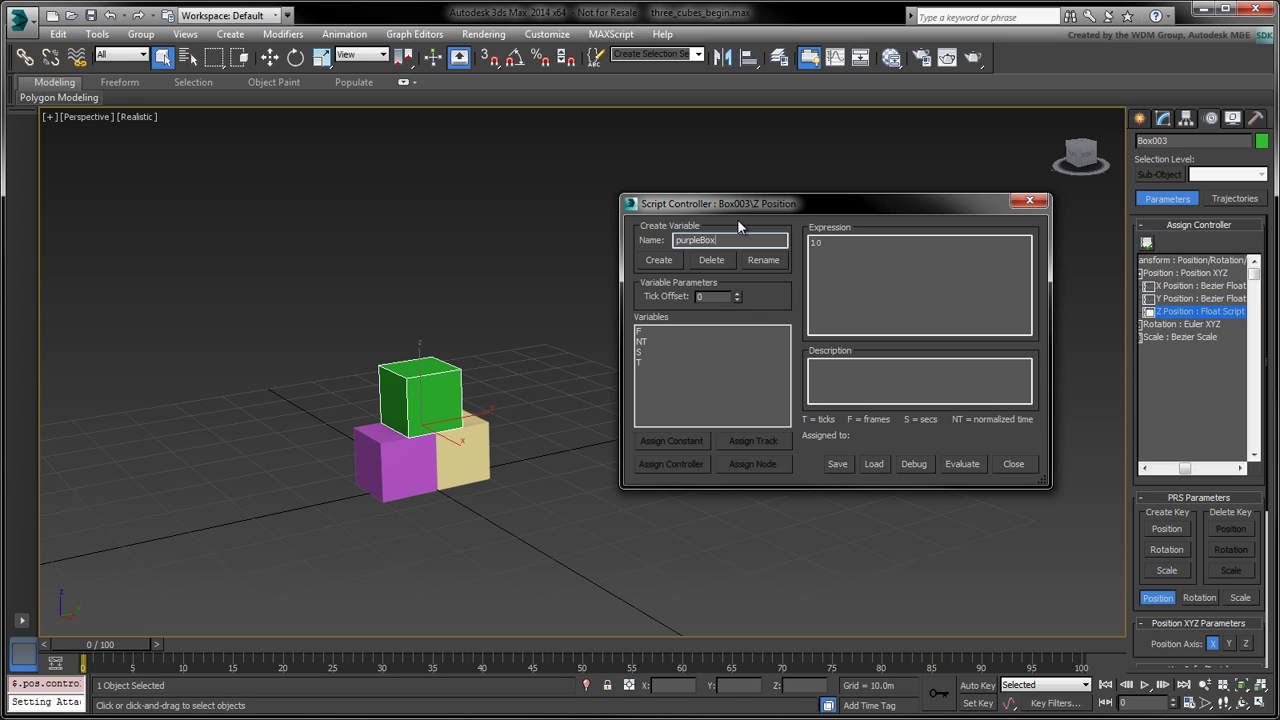
Create the purpleBox variable and assign it to Box001's Height track ($Box001.Height)
{"action": "left_click", "coordinate": [650, 263]}
{"action": "left_click", "coordinate": [746, 442]}
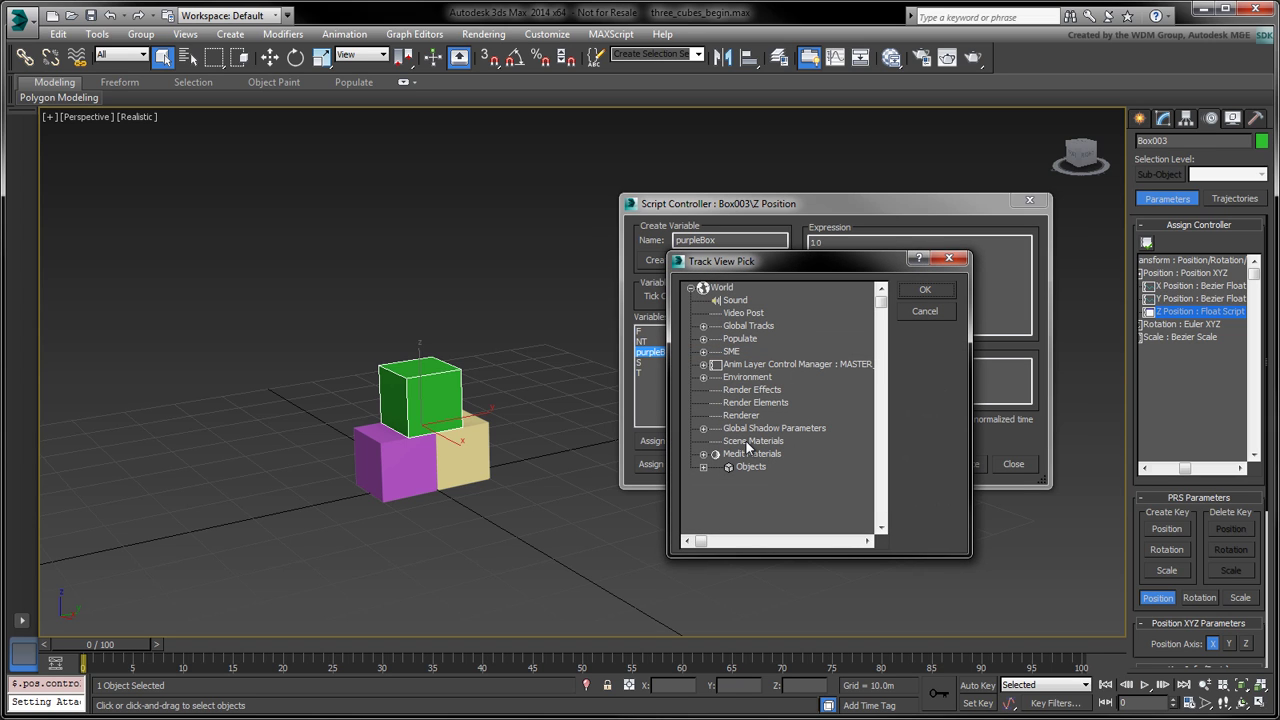
{"action": "left_click", "coordinate": [703, 467]}
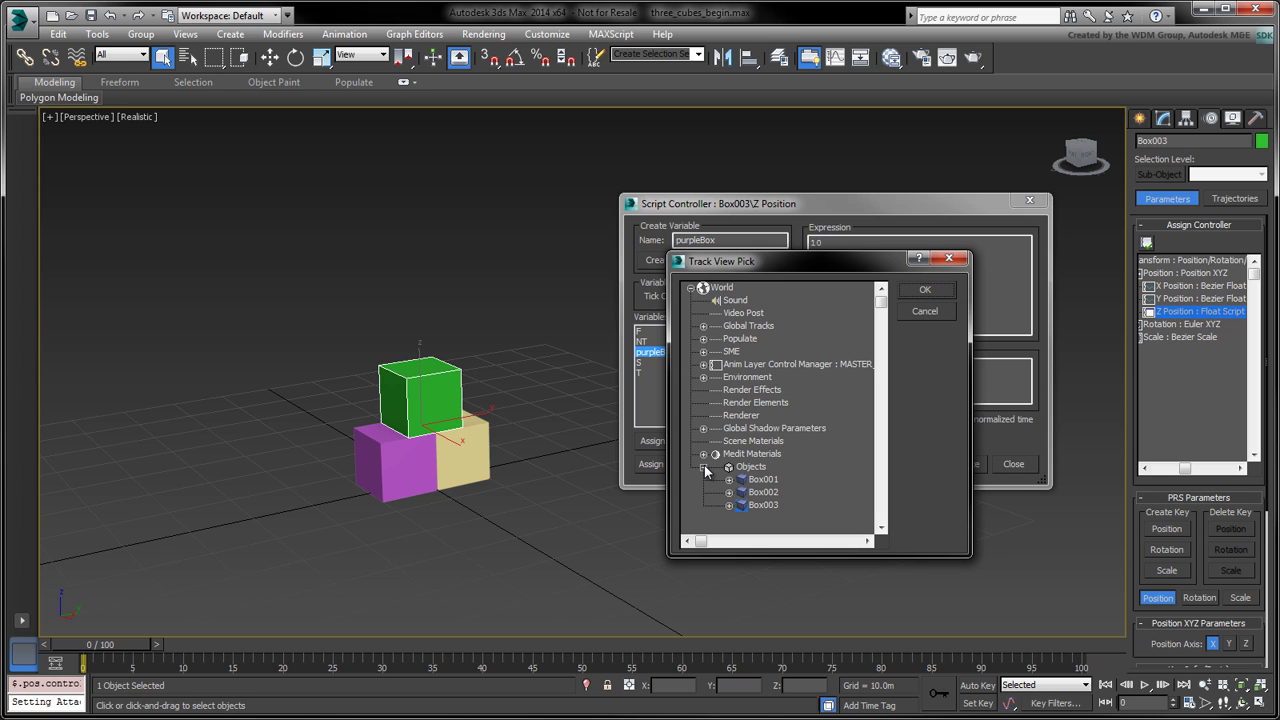
{"action": "left_click", "coordinate": [390, 450]}
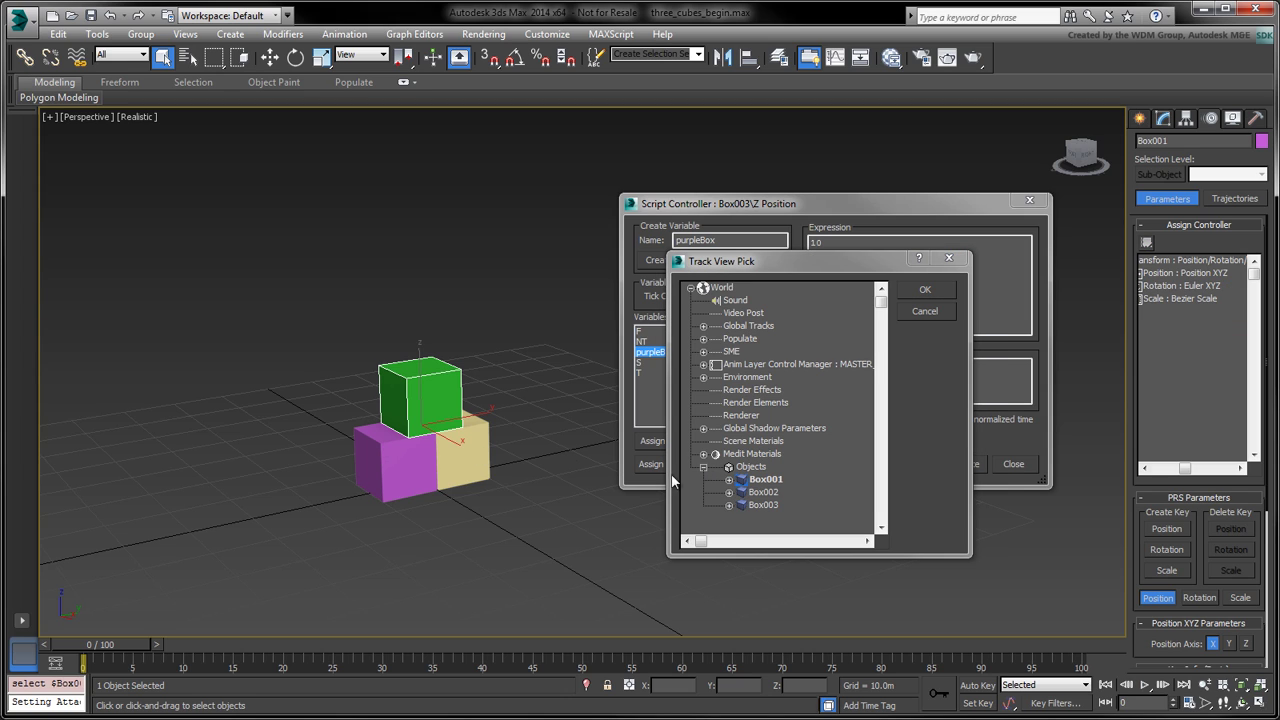
{"action": "left_click", "coordinate": [729, 481]}
{"action": "left_click", "coordinate": [741, 505]}
{"action": "left_click_drag", "start_coordinate": [880, 298], "coordinate": [881, 389]}
{"action": "left_click", "coordinate": [787, 467]}
{"action": "left_click", "coordinate": [922, 291]}
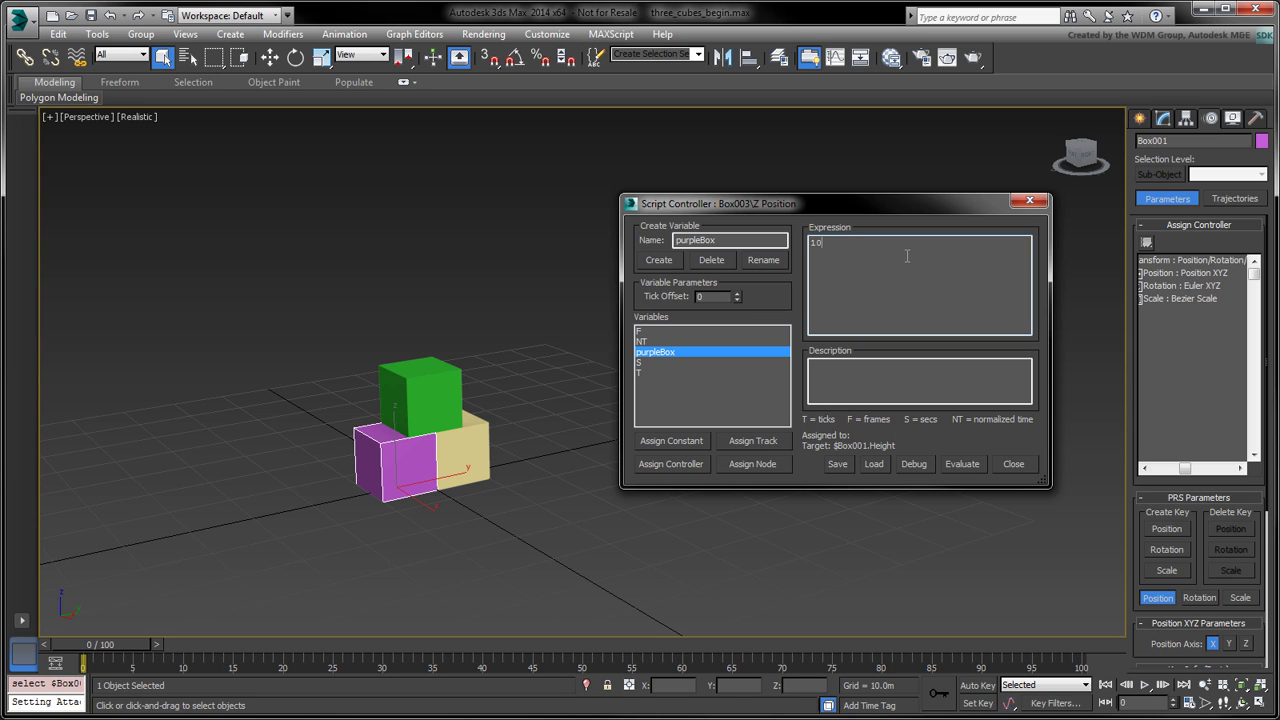
Replace the expression with purpleBox, evaluate it, and test by raising the purple box's Height, then undo
{"action": "key", "text": "ctrl+a"}
{"action": "type", "text": "purpleBox"}
{"action": "left_click", "coordinate": [955, 467]}
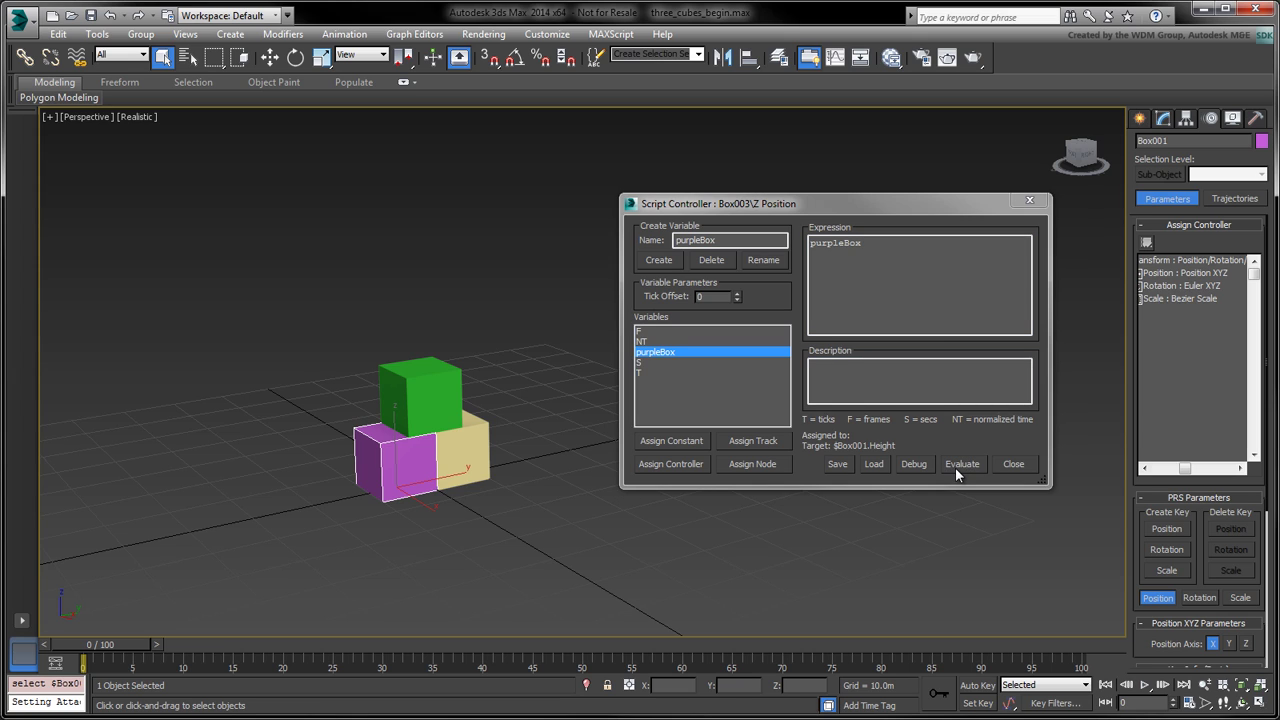
{"action": "left_click", "coordinate": [1162, 119]}
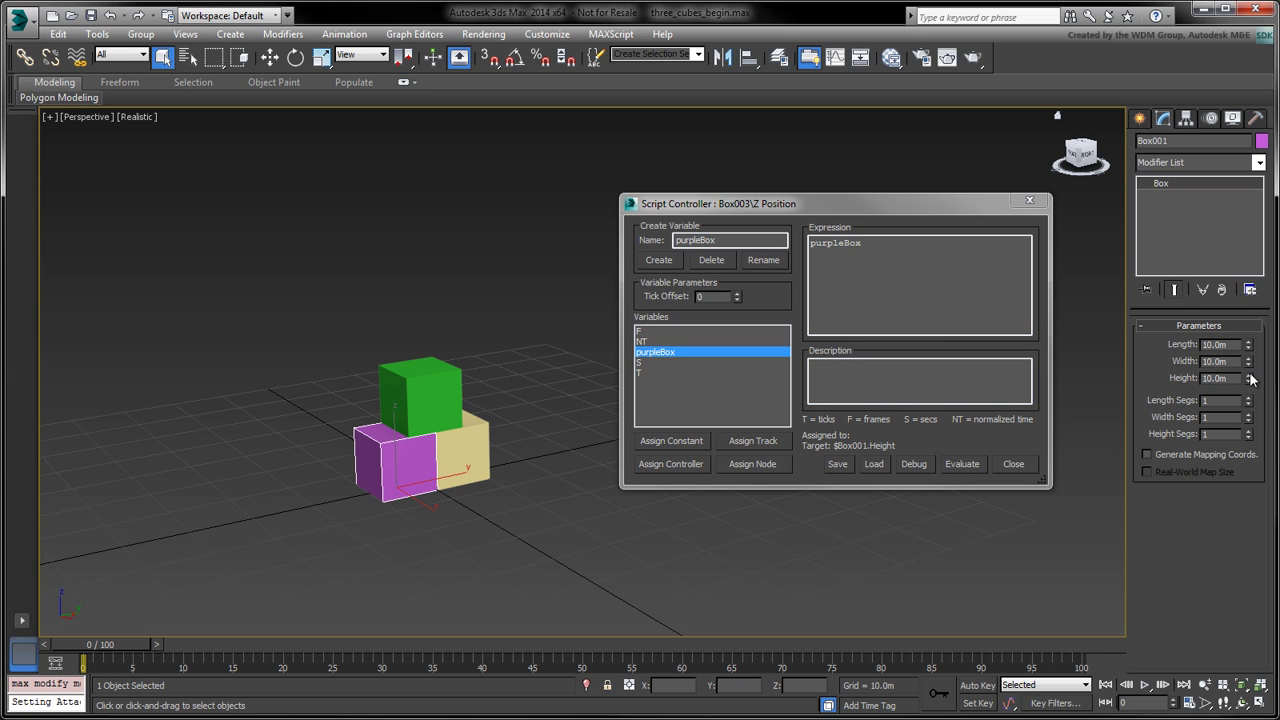
{"action": "left_click_drag", "start_coordinate": [1248, 380], "coordinate": [1240, 270]}
{"action": "key", "text": "ctrl+z"}
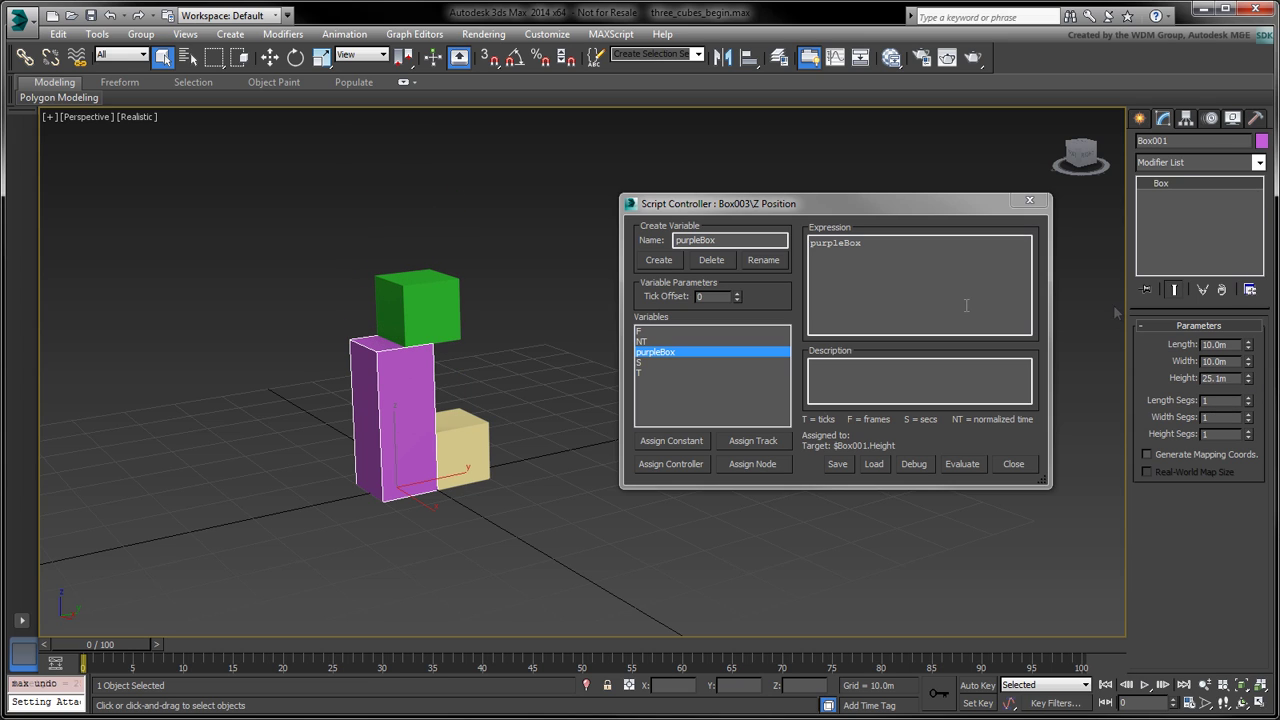
Create a yellowBox variable assigned to Box002's Height track ($Box002.Height)
{"action": "double_click", "coordinate": [705, 240]}
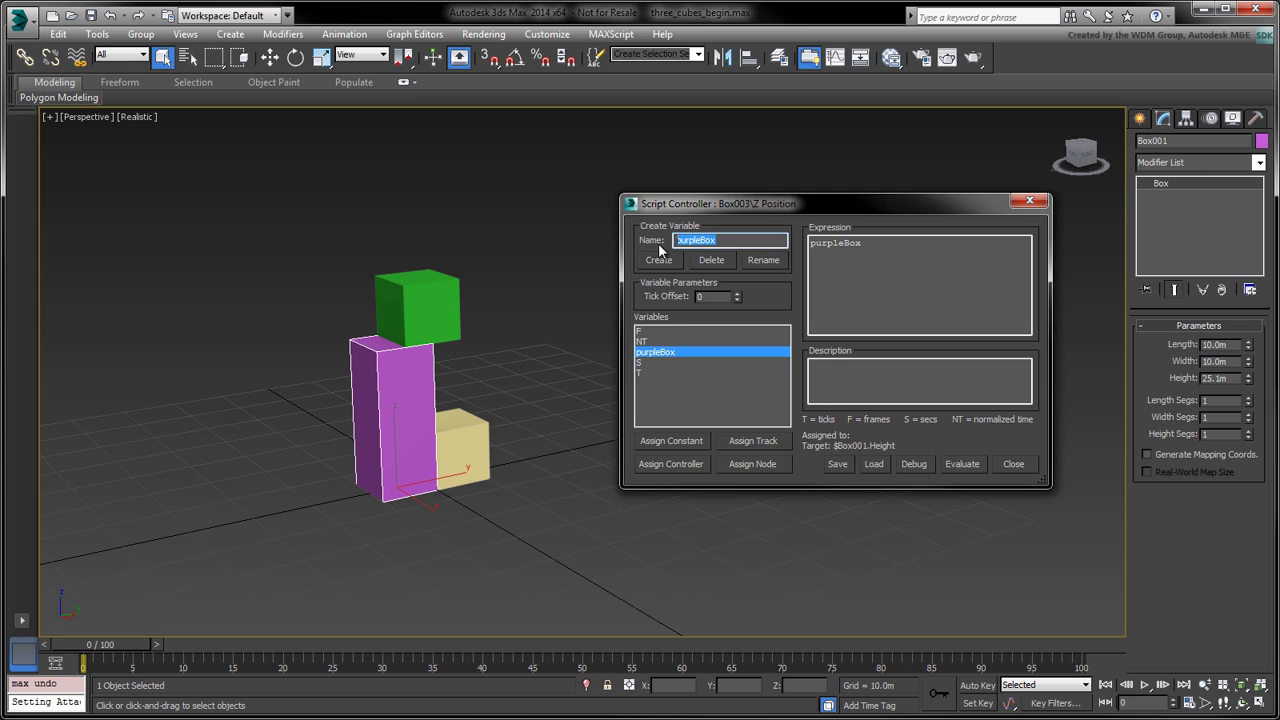
{"action": "type", "text": "yellowBox"}
{"action": "left_click", "coordinate": [656, 261]}
{"action": "left_click", "coordinate": [739, 442]}
{"action": "left_click", "coordinate": [729, 492]}
{"action": "left_click", "coordinate": [741, 518]}
{"action": "left_click_drag", "start_coordinate": [881, 300], "coordinate": [882, 368]}
{"action": "left_click", "coordinate": [787, 455]}
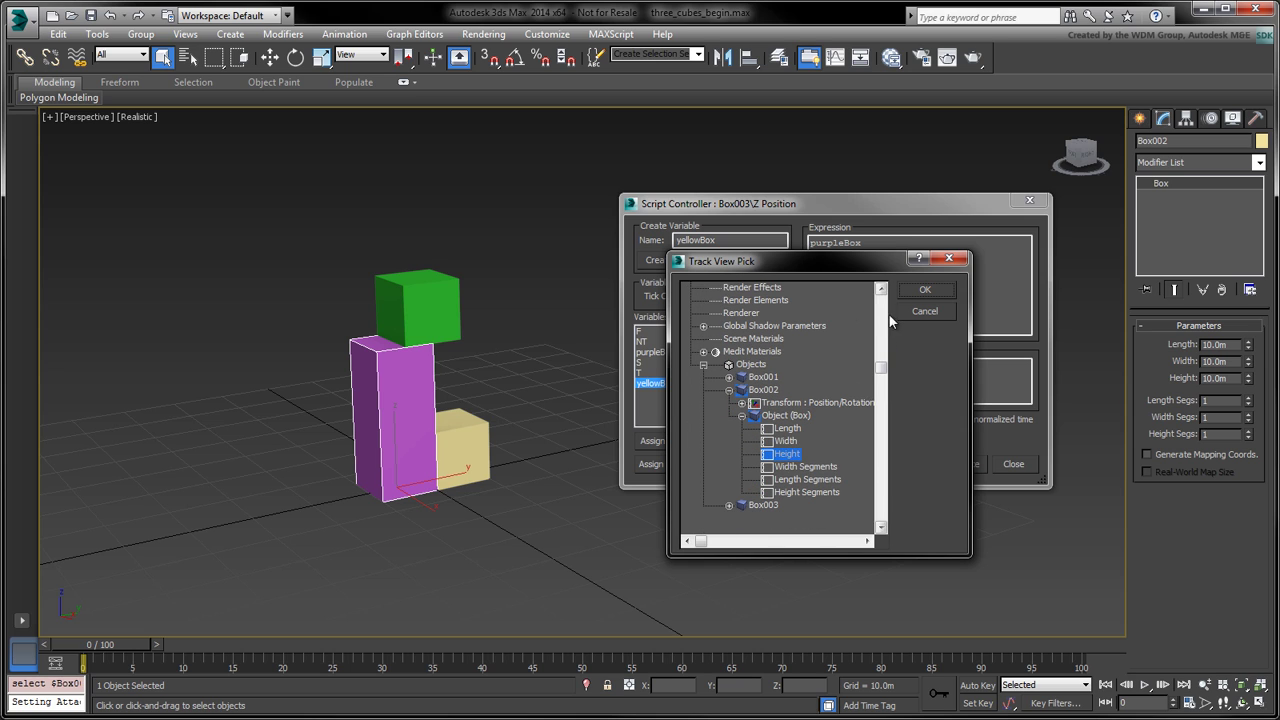
{"action": "left_click", "coordinate": [914, 295]}
{"action": "left_click_drag", "start_coordinate": [911, 242], "coordinate": [805, 243]}
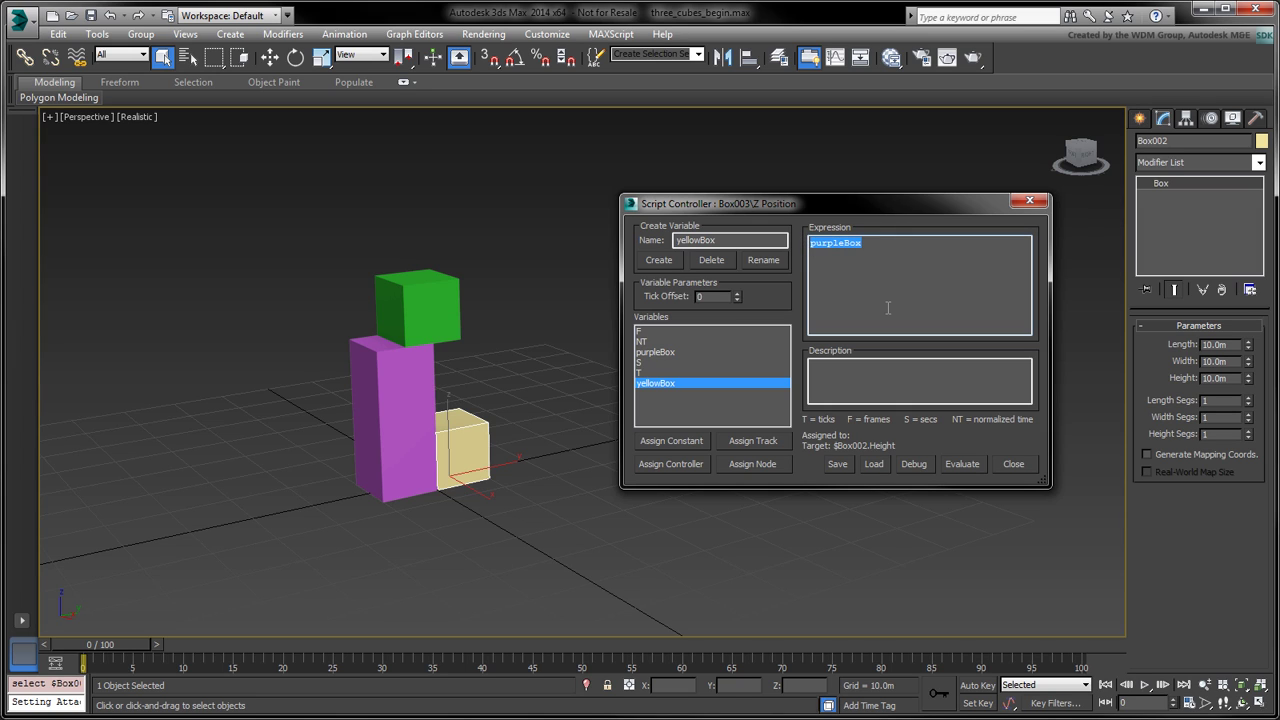
Set the expression to amax #( purpleBox, yellowBox ), evaluate, and test by changing box heights and moving the purple box
{"action": "type", "text": "amax $( purpleBox, yellowBox"}
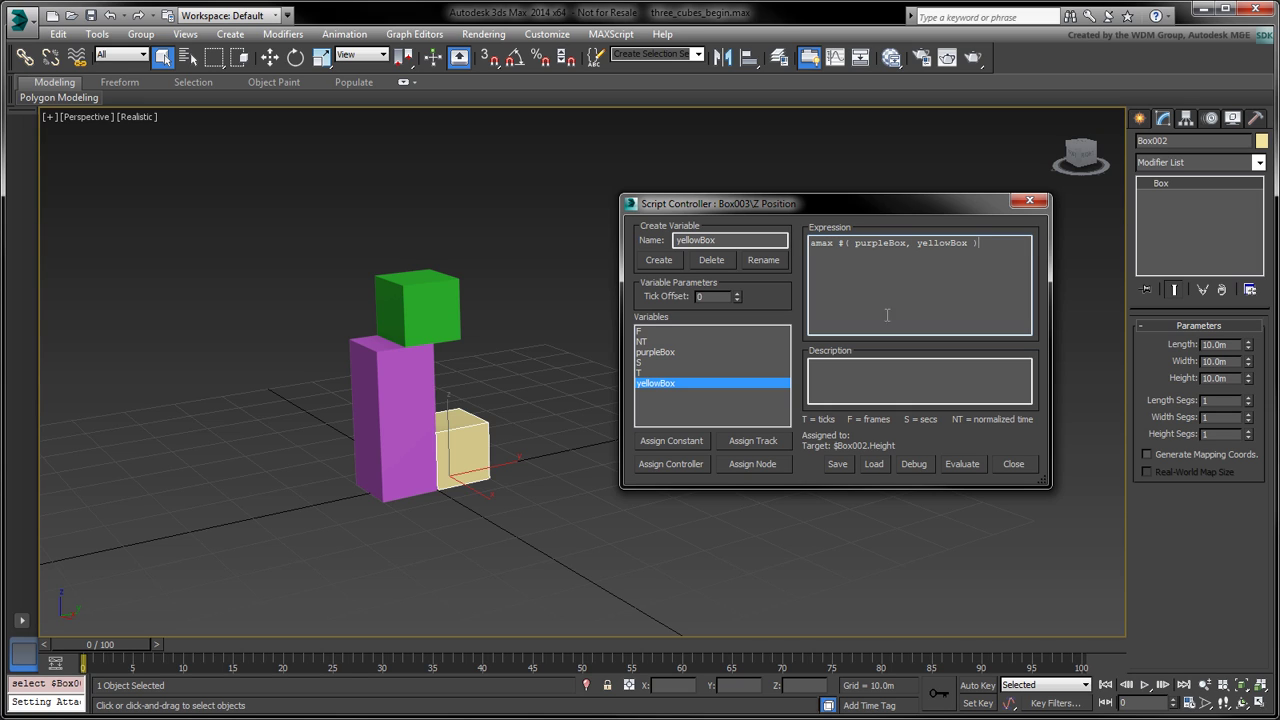
{"action": "left_click", "coordinate": [964, 468]}
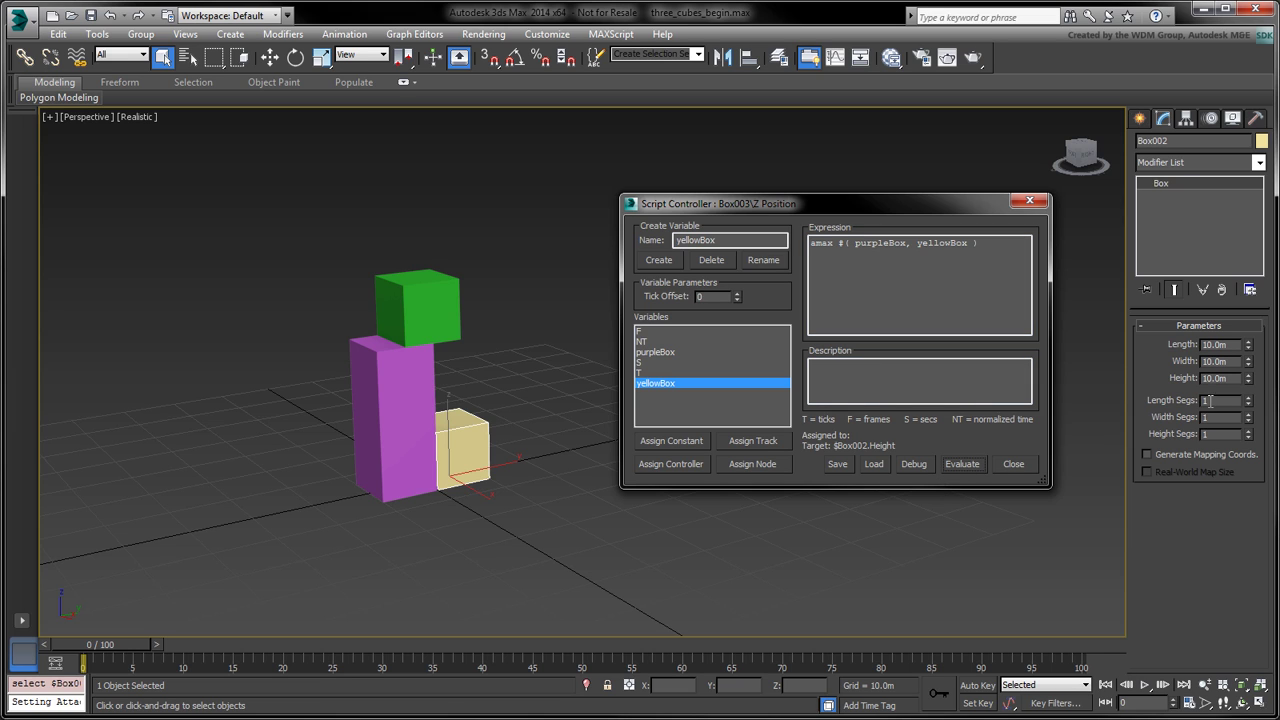
{"action": "left_click_drag", "start_coordinate": [1248, 378], "coordinate": [1246, 335]}
{"action": "left_click", "coordinate": [420, 396]}
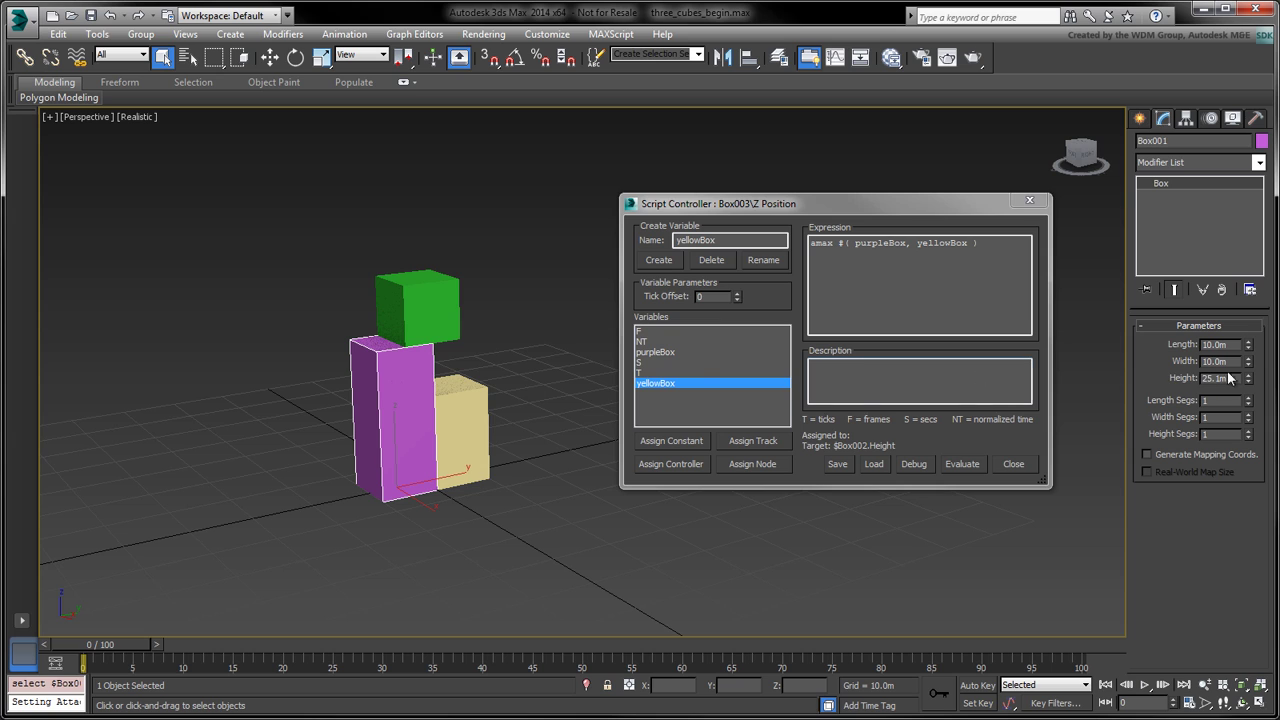
{"action": "mouse_move", "coordinate": [1248, 380]}
{"action": "left_mouse_down"}
{"action": "mouse_move", "coordinate": [1248, 420]}
{"action": "mouse_move", "coordinate": [1248, 365]}
{"action": "mouse_move", "coordinate": [1222, 343]}
{"action": "mouse_move", "coordinate": [1240, 435]}
{"action": "mouse_move", "coordinate": [1240, 380]}
{"action": "left_mouse_up"}
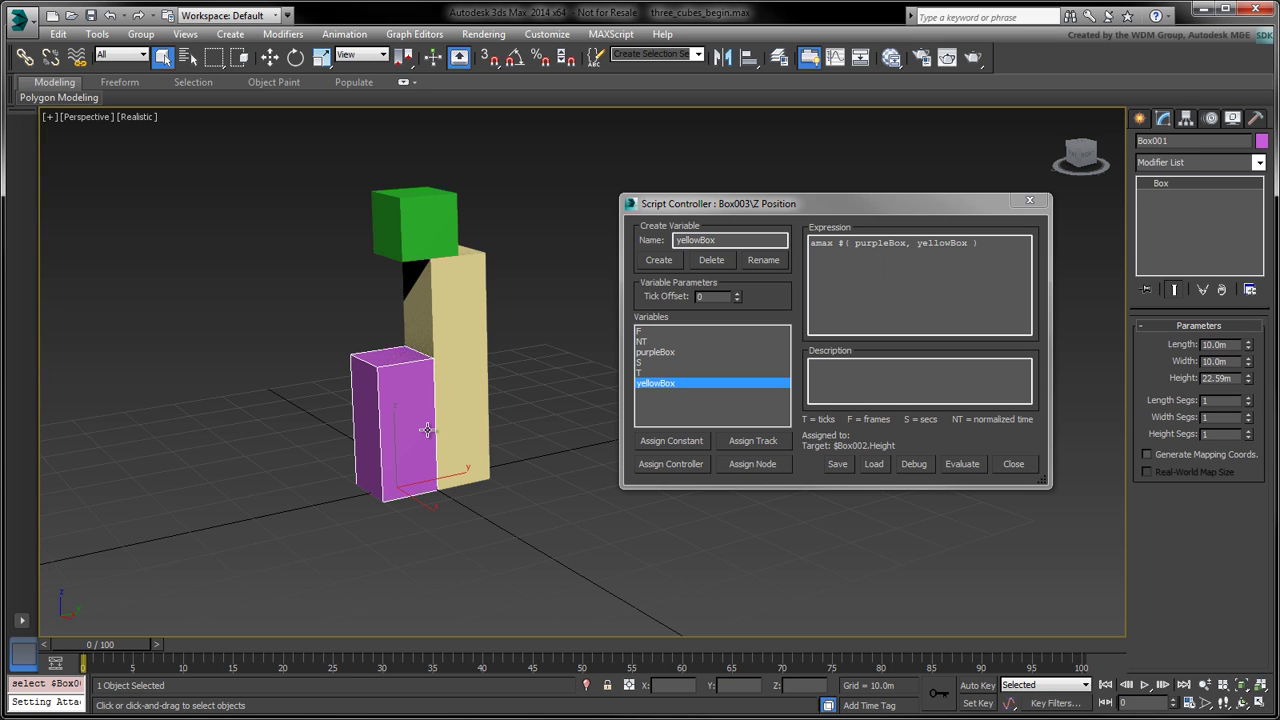
{"action": "key", "text": "w"}
{"action": "left_click_drag", "start_coordinate": [426, 490], "coordinate": [532, 420]}
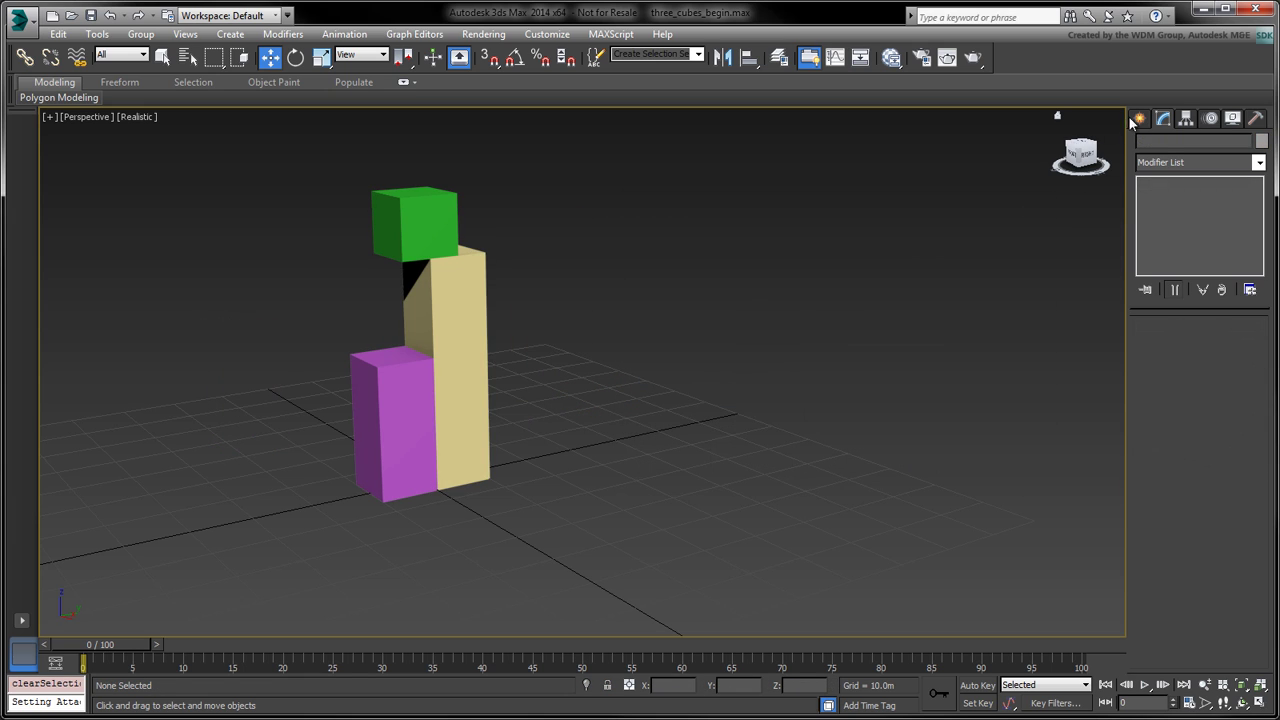
Create a Point helper placed just below the boxes
{"action": "left_click", "coordinate": [1141, 119]}
{"action": "left_click", "coordinate": [1220, 143]}
{"action": "left_click", "coordinate": [1167, 270]}
{"action": "left_click", "coordinate": [510, 520]}
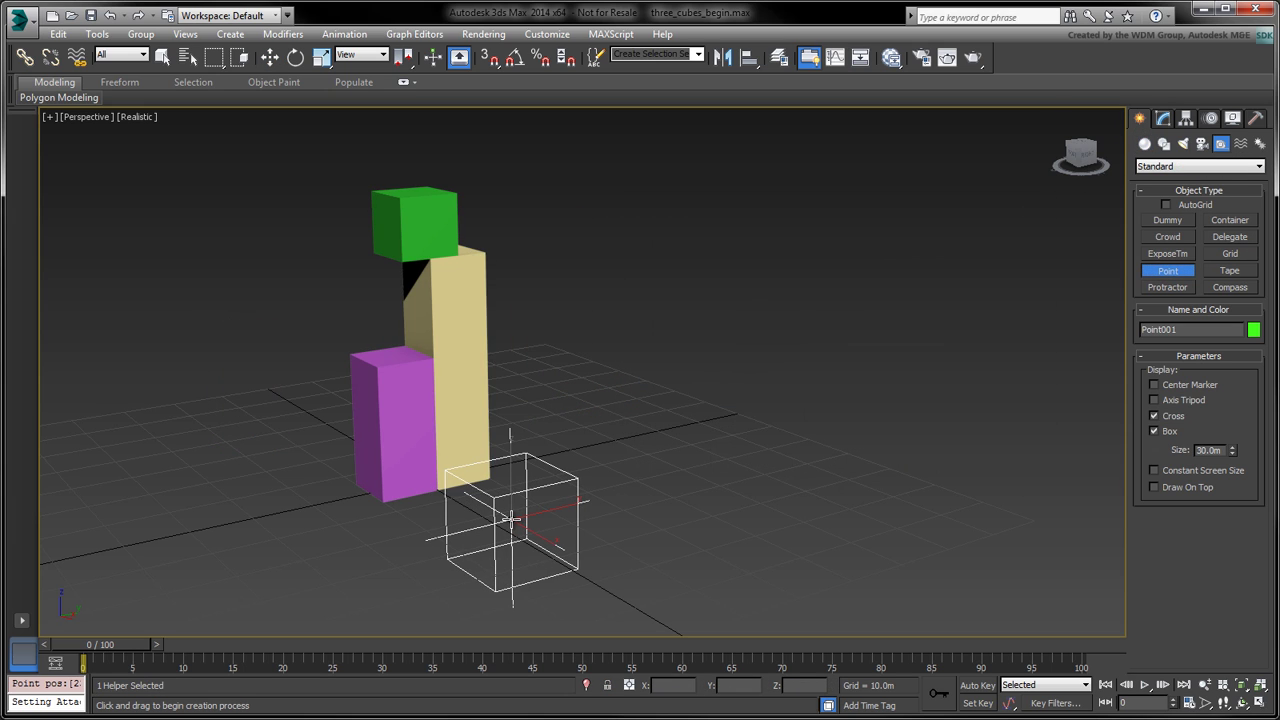
{"action": "right_click", "coordinate": [614, 420]}
Link the green cube, purple box and yellow box to Point001 as their parent
{"action": "left_click", "coordinate": [24, 57]}
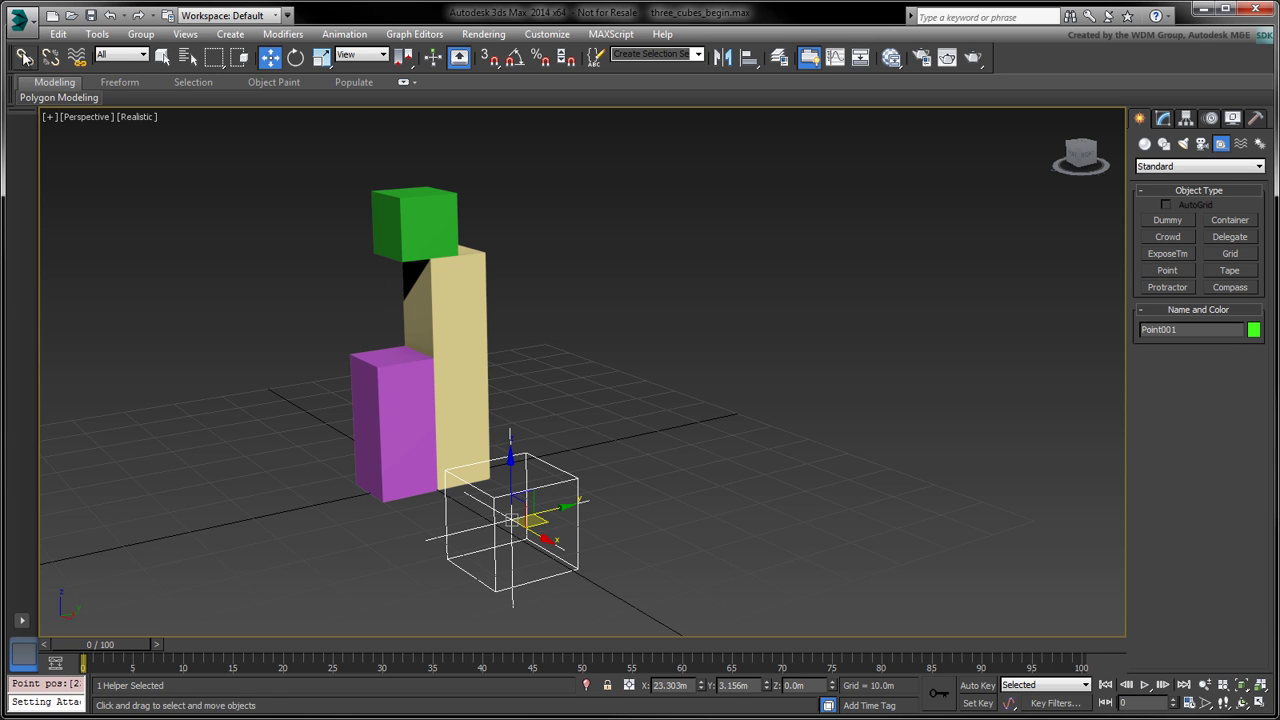
{"action": "left_click_drag", "start_coordinate": [420, 214], "coordinate": [497, 502]}
{"action": "left_click_drag", "start_coordinate": [392, 414], "coordinate": [495, 503]}
{"action": "left_click_drag", "start_coordinate": [458, 390], "coordinate": [497, 534]}
Move the three boxes, then move Point001 to confirm the linked stack follows it
{"action": "key", "text": "q"}
{"action": "left_click_drag", "start_coordinate": [286, 213], "coordinate": [420, 410]}
{"action": "key", "text": "w"}
{"action": "left_click_drag", "start_coordinate": [445, 352], "coordinate": [529, 396]}
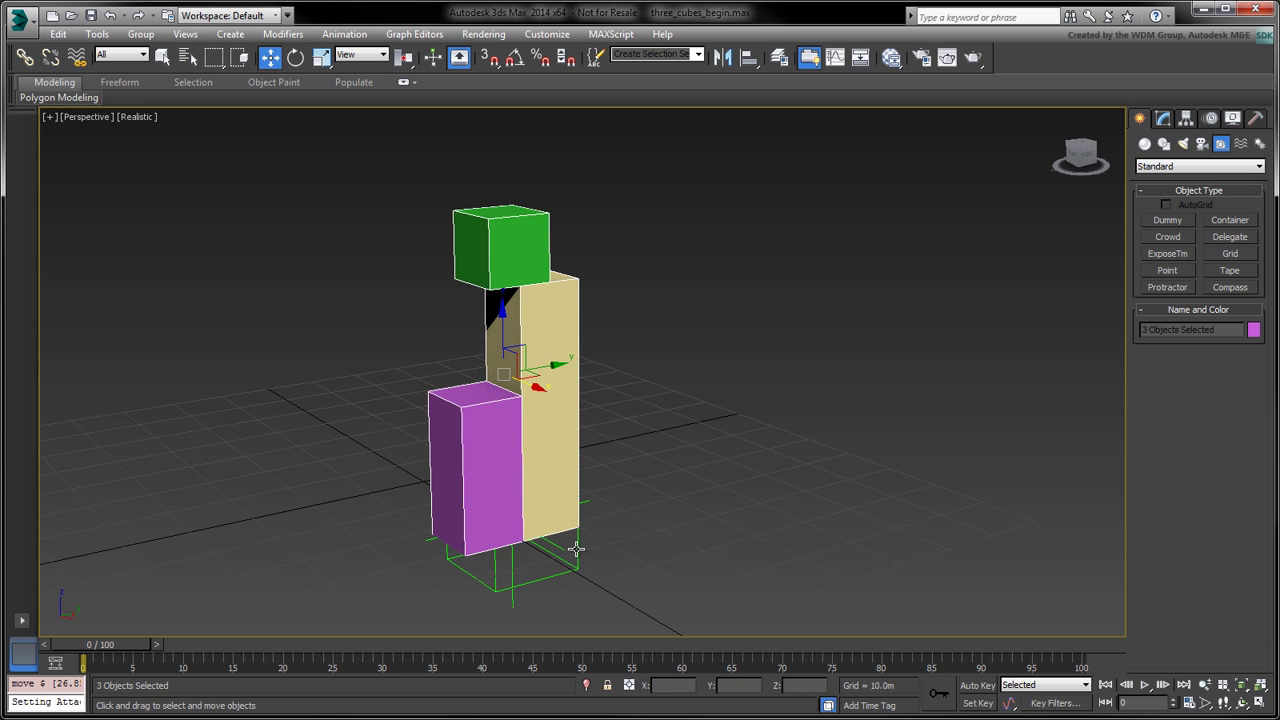
{"action": "left_click", "coordinate": [570, 560]}
{"action": "left_click_drag", "start_coordinate": [530, 522], "coordinate": [565, 402]}
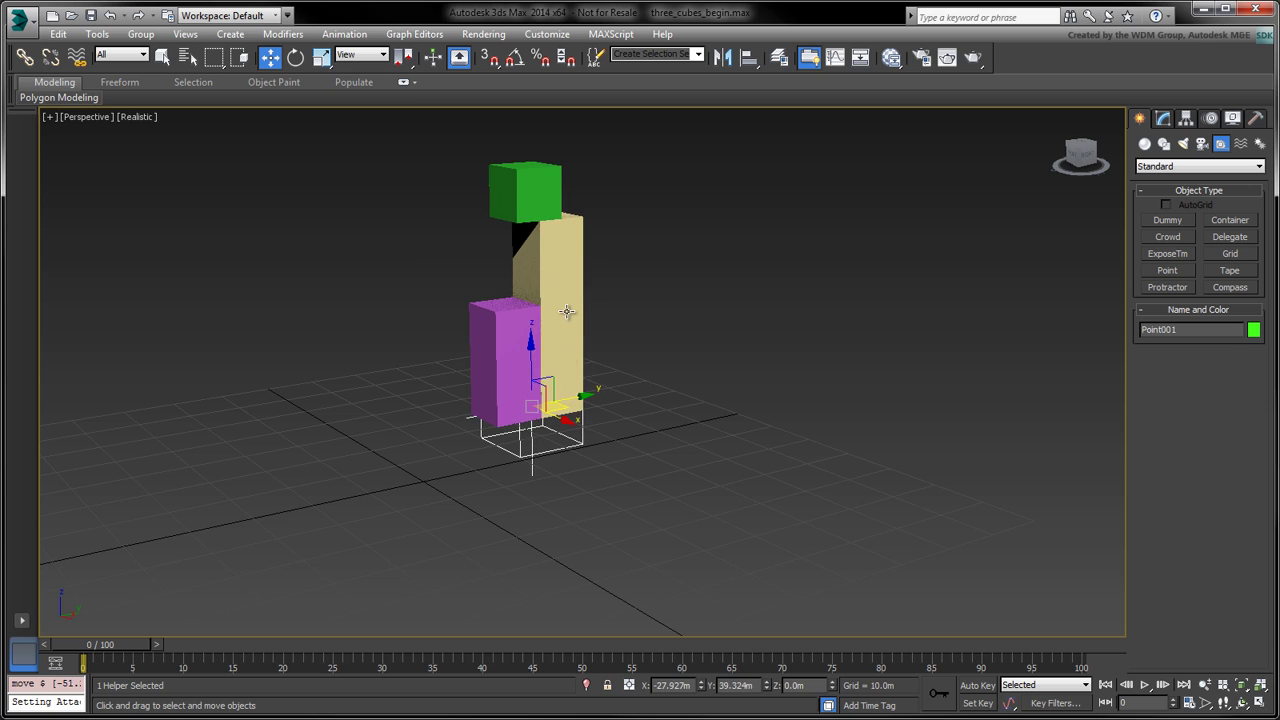